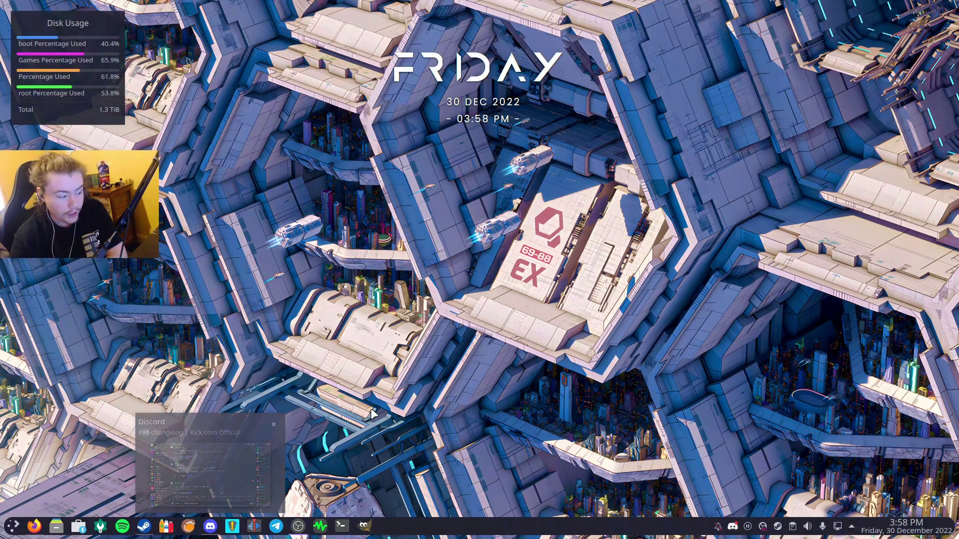
Open the Discover software center and search it for lutris
click(78, 526)
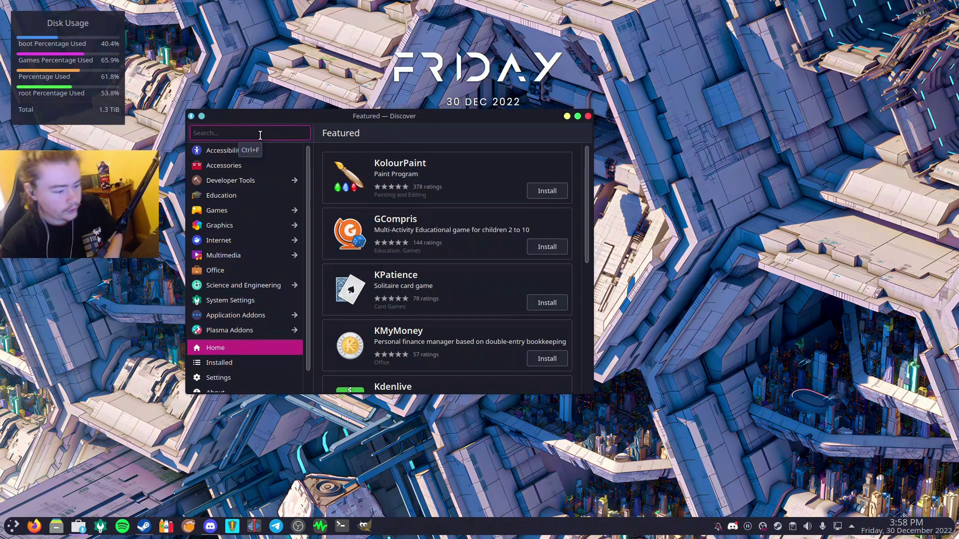
click(260, 135)
text(lutri)
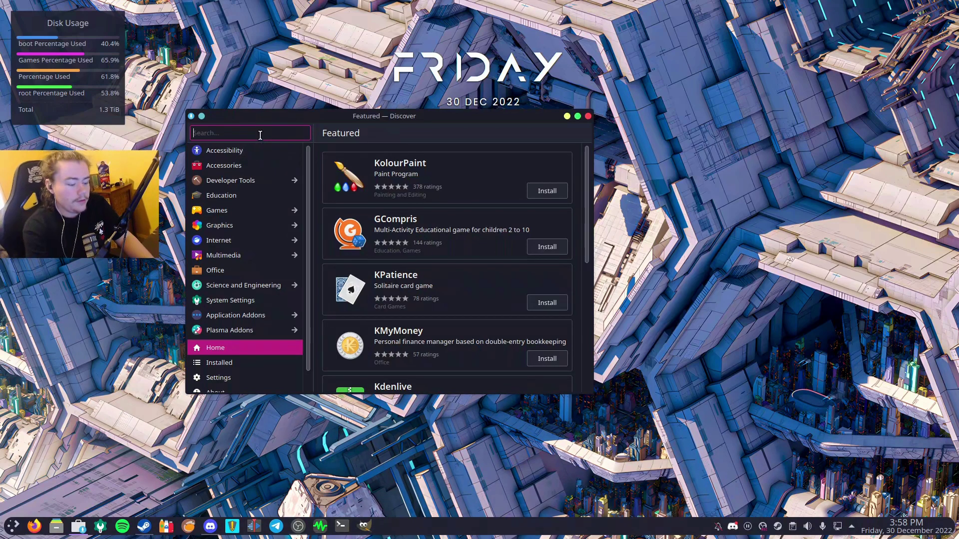
text(s)
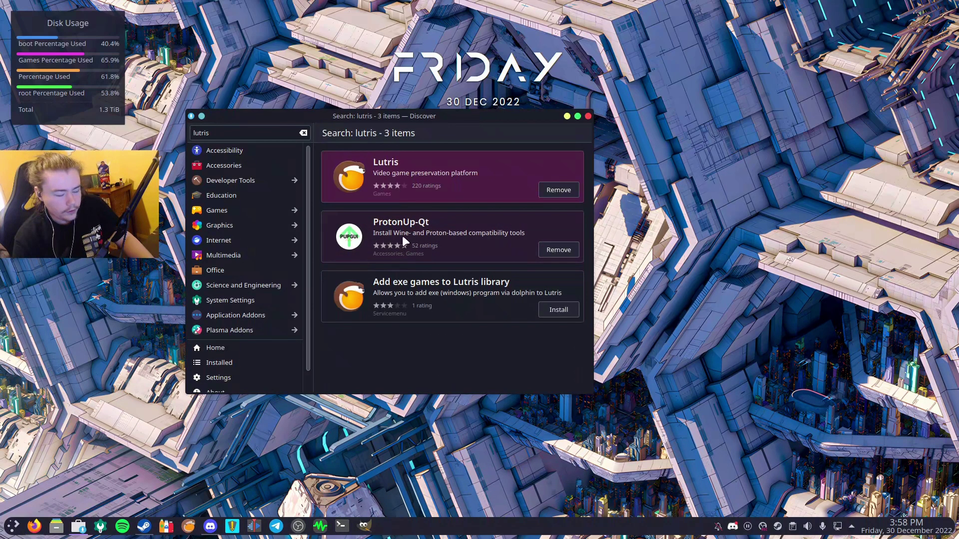
Examine the ProtonUp-Qt page and its screenshots, and return to the search results
click(427, 230)
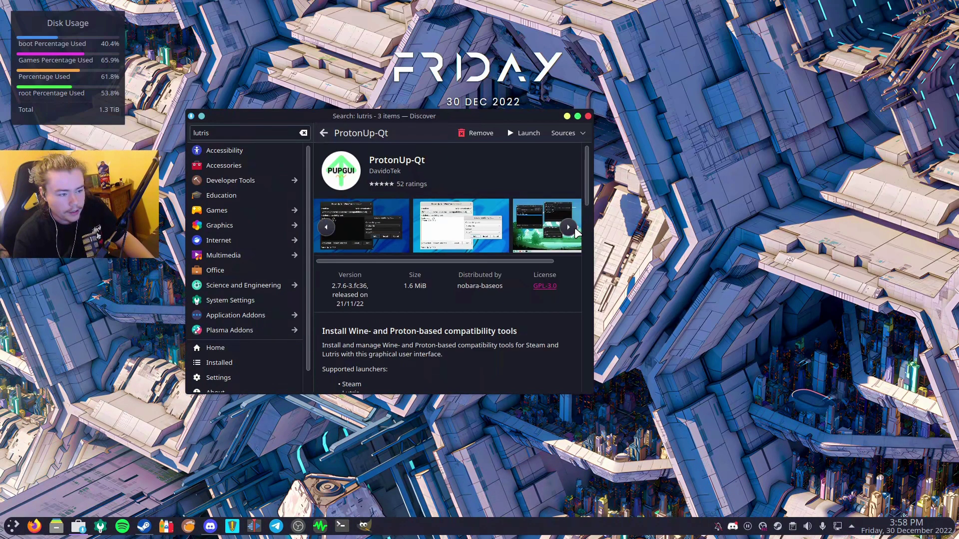
click(572, 227)
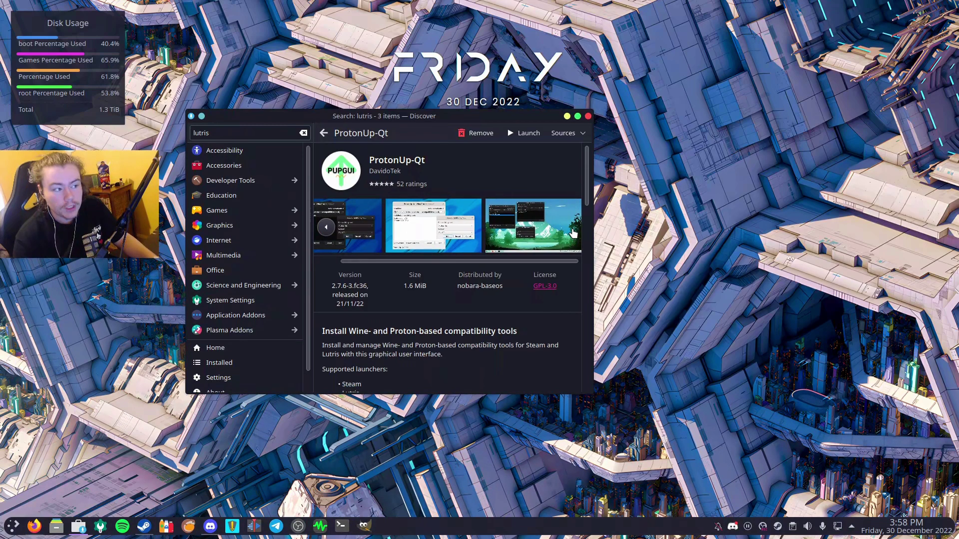
click(331, 227)
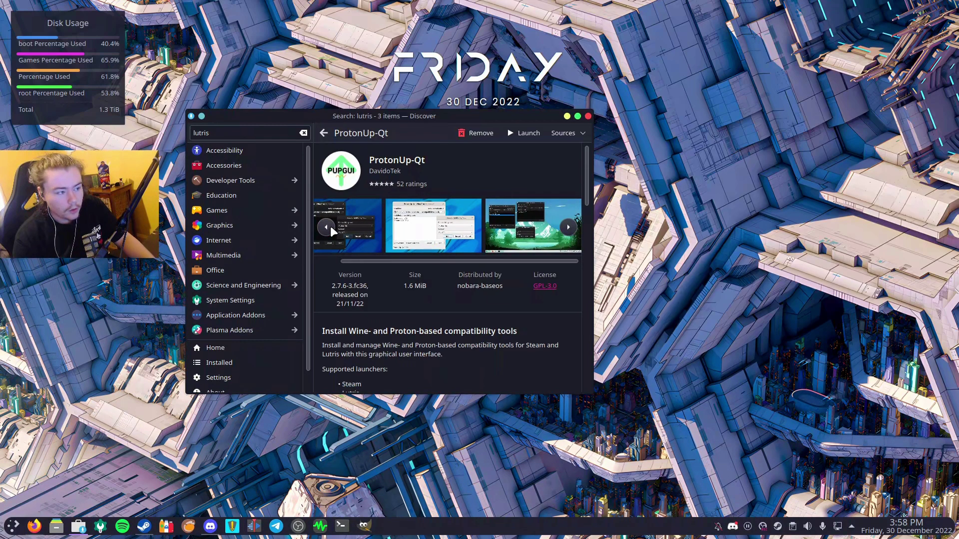
click(330, 226)
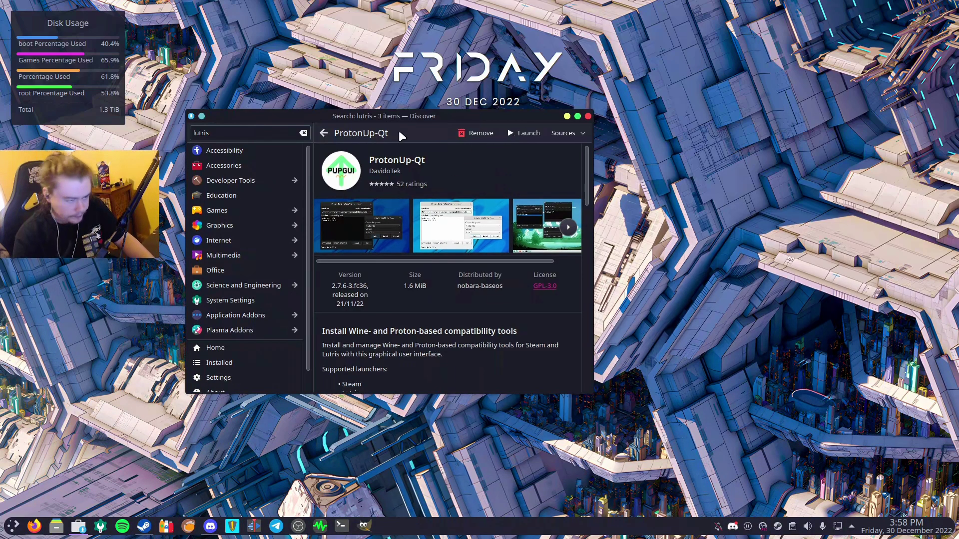
click(325, 133)
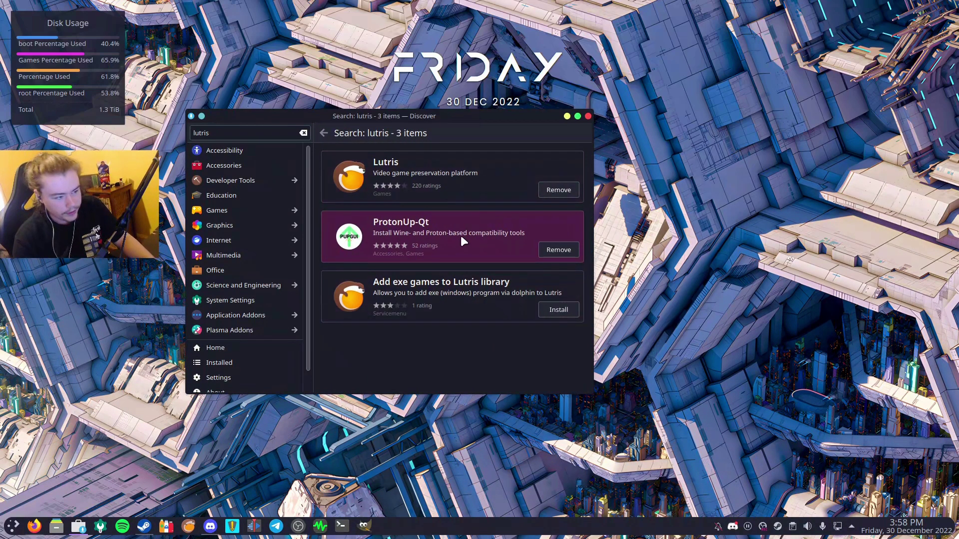
Check the available package sources for Lutris and launch the installed Lutris application
click(427, 195)
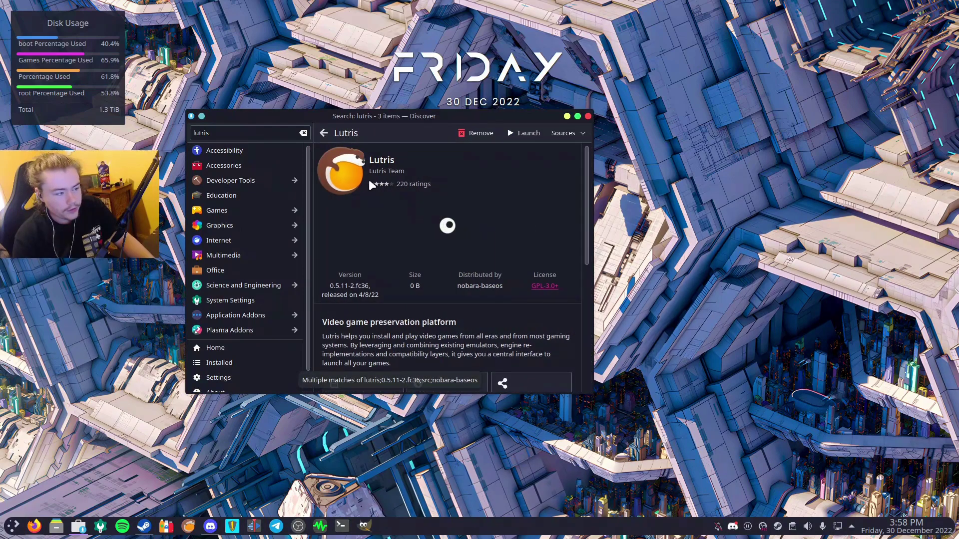
click(566, 133)
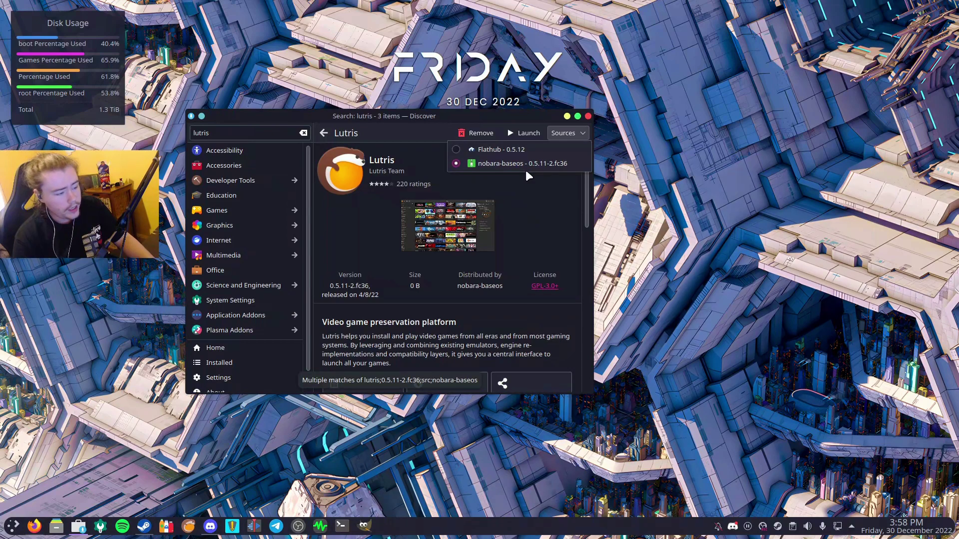
click(538, 189)
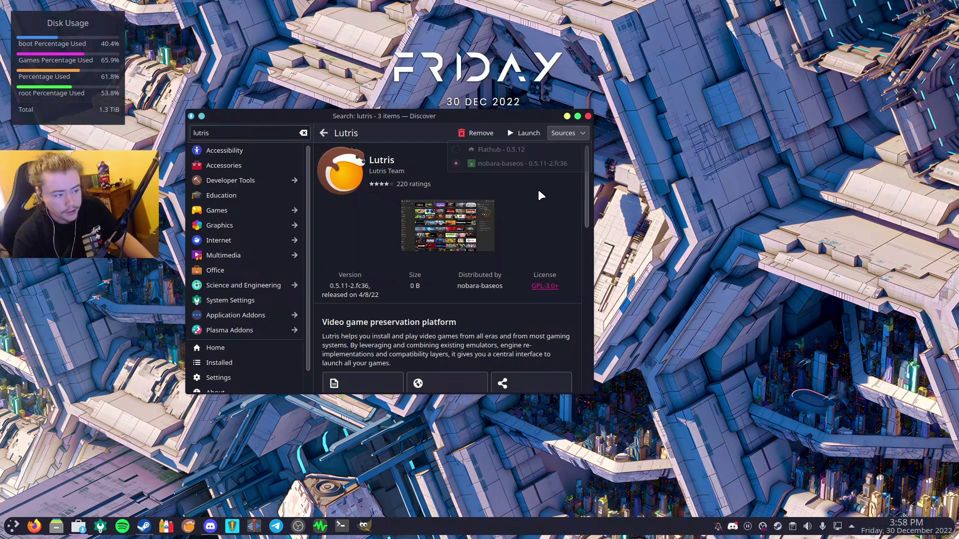
click(508, 140)
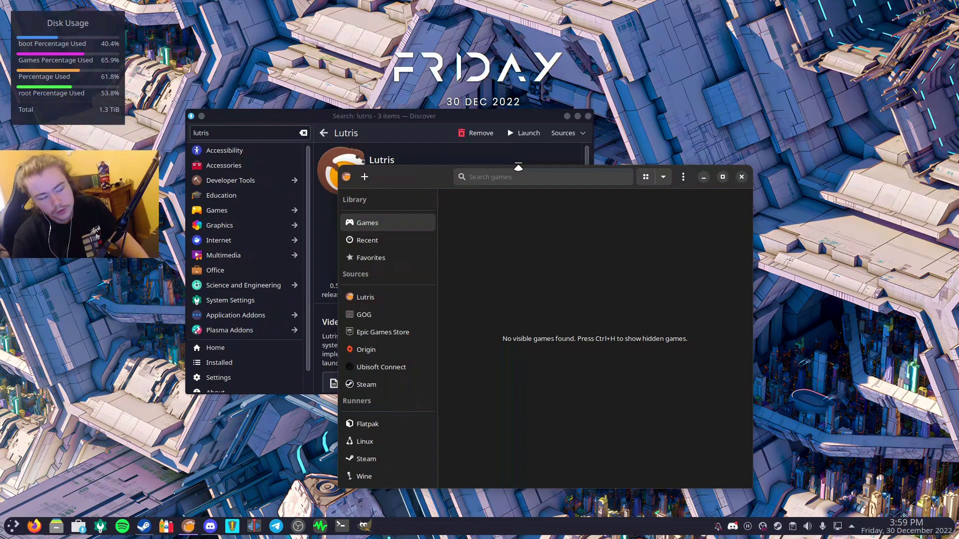
drag(428, 187, 360, 175)
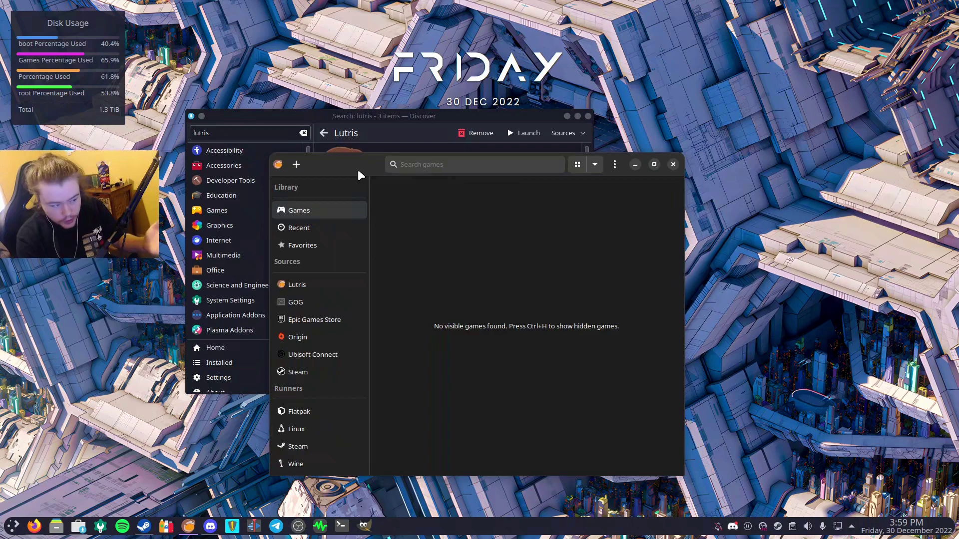
click(615, 164)
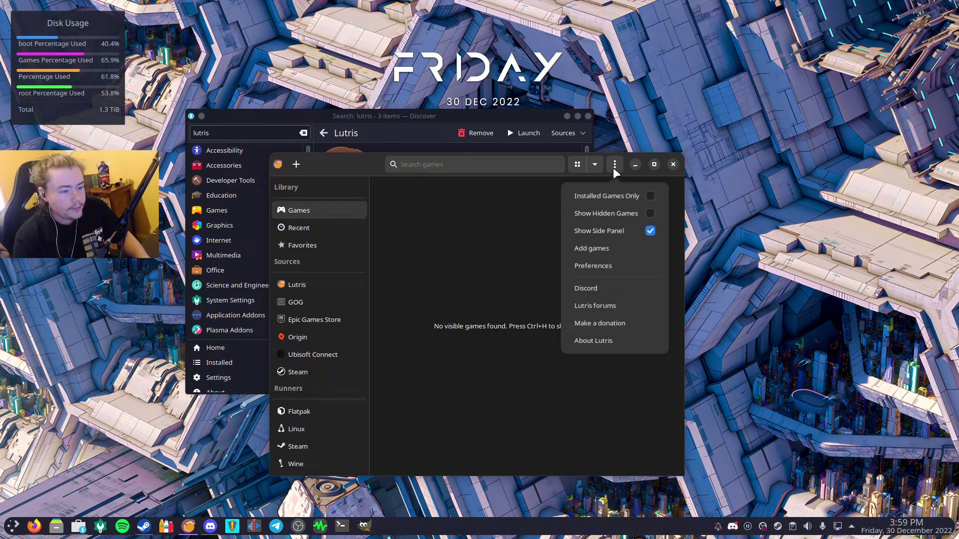
click(524, 188)
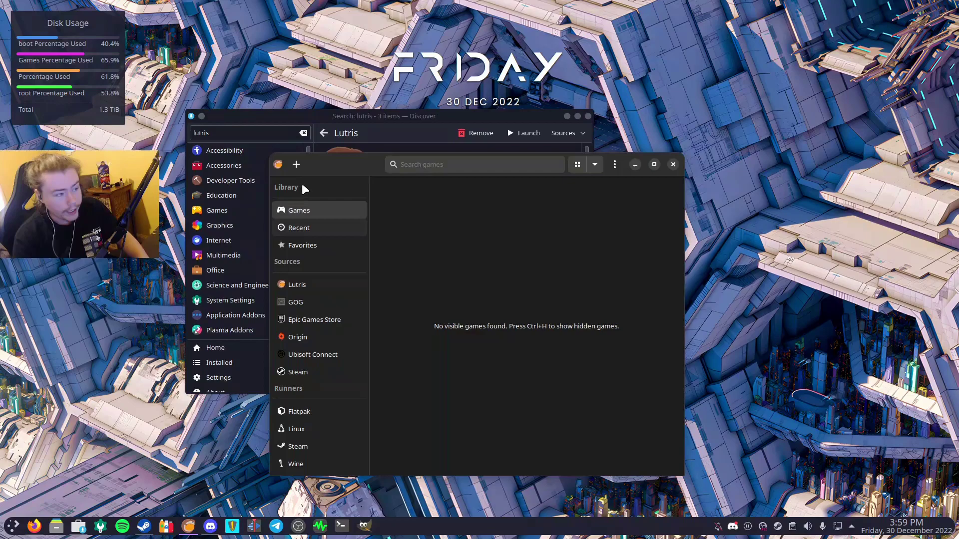
Start adding a game and search the Lutris website's community installers for overwatch 2
click(297, 165)
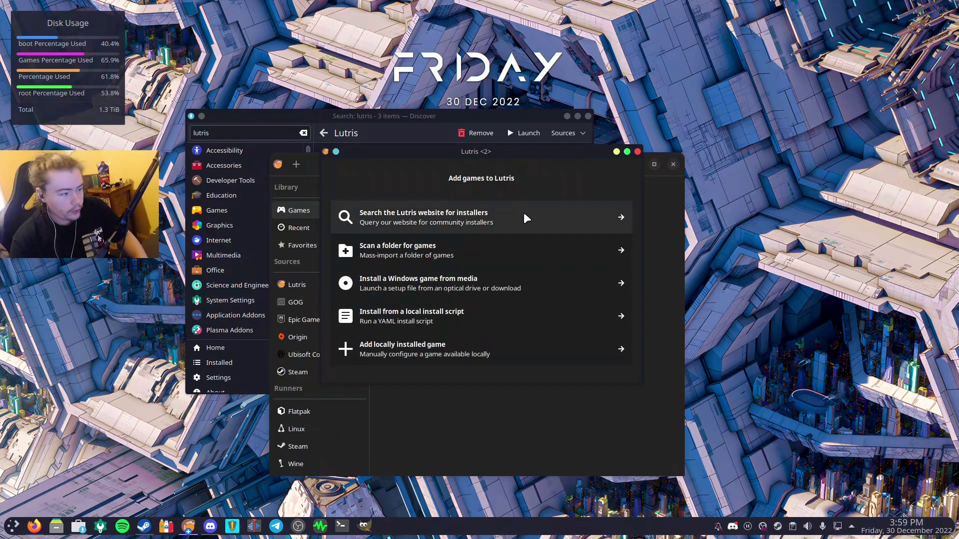
click(459, 227)
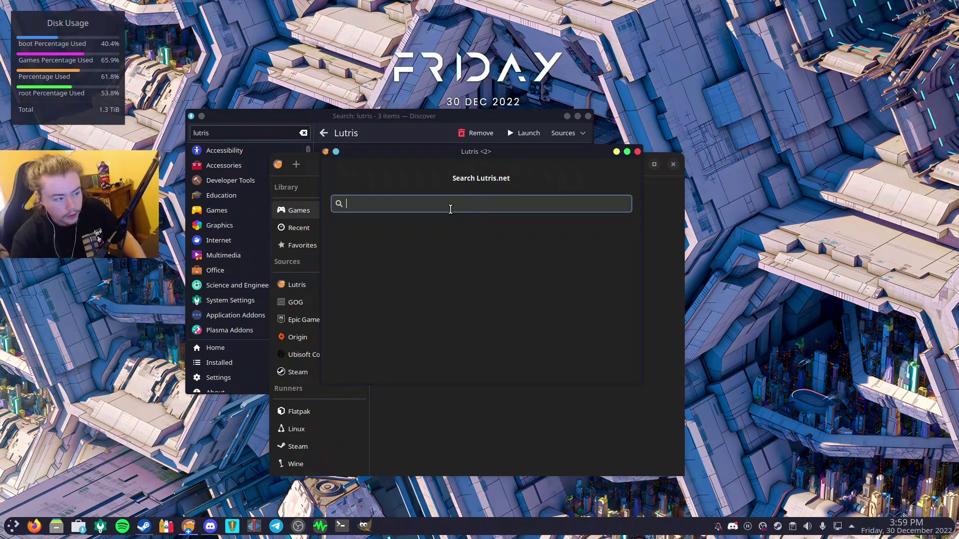
drag(481, 157, 480, 193)
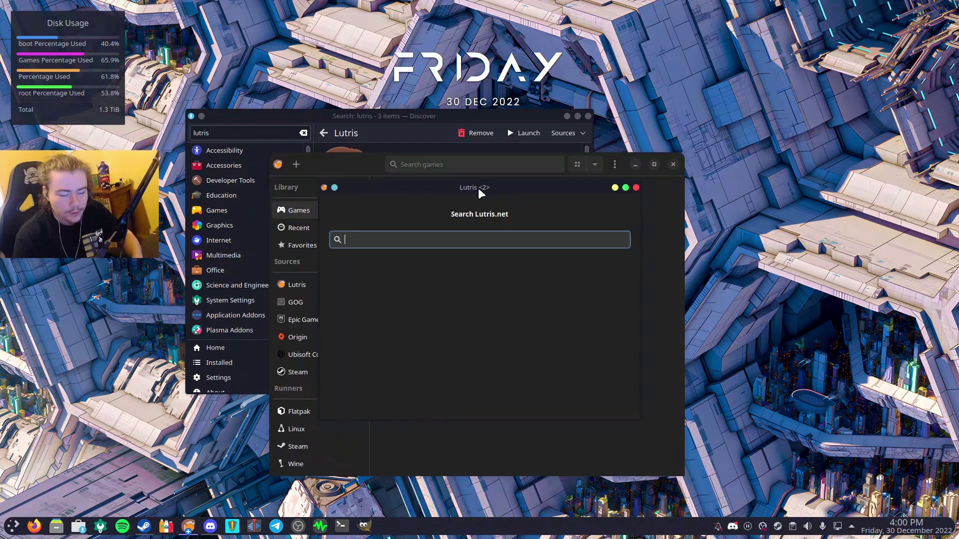
text(ove)
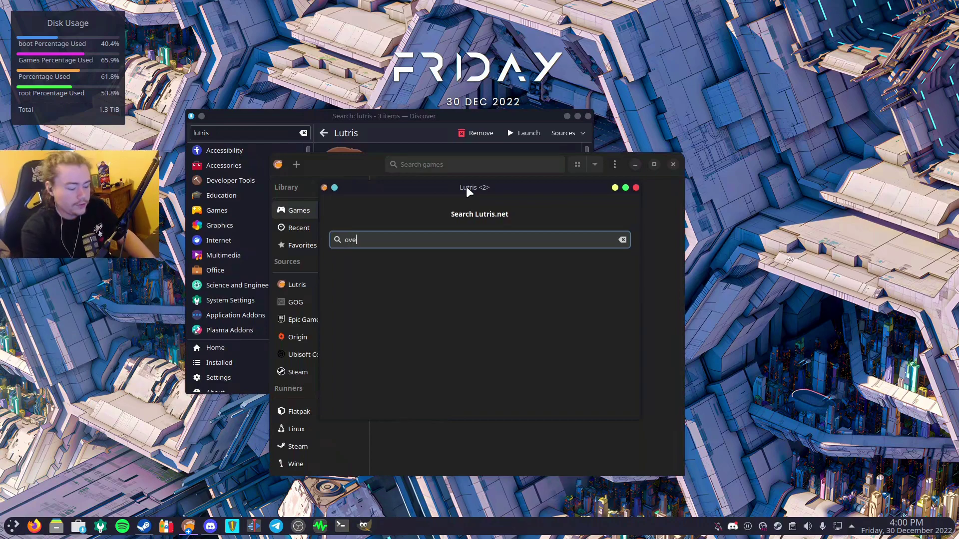
text(rwatch 2)
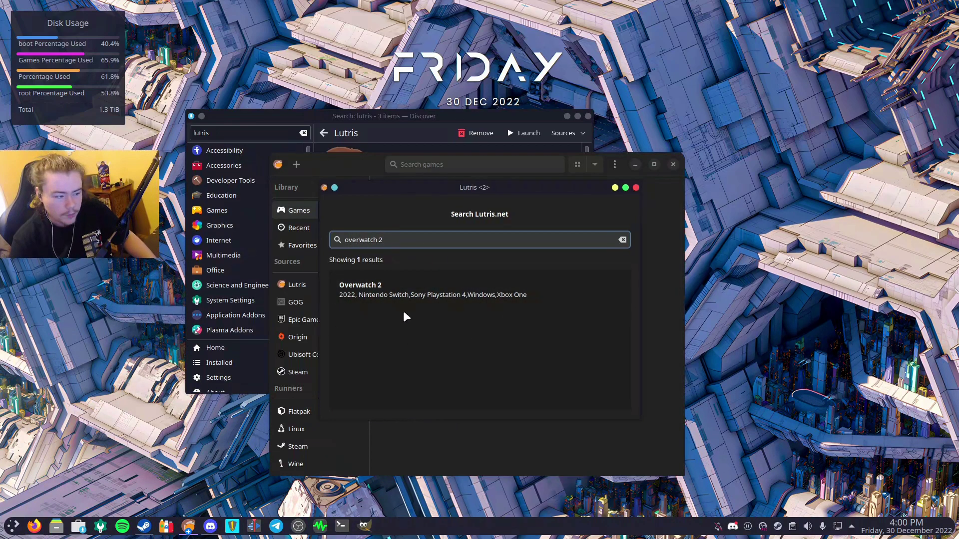
Review the Overwatch 2 installer scripts and choose the Standard Wine version for installation
click(560, 298)
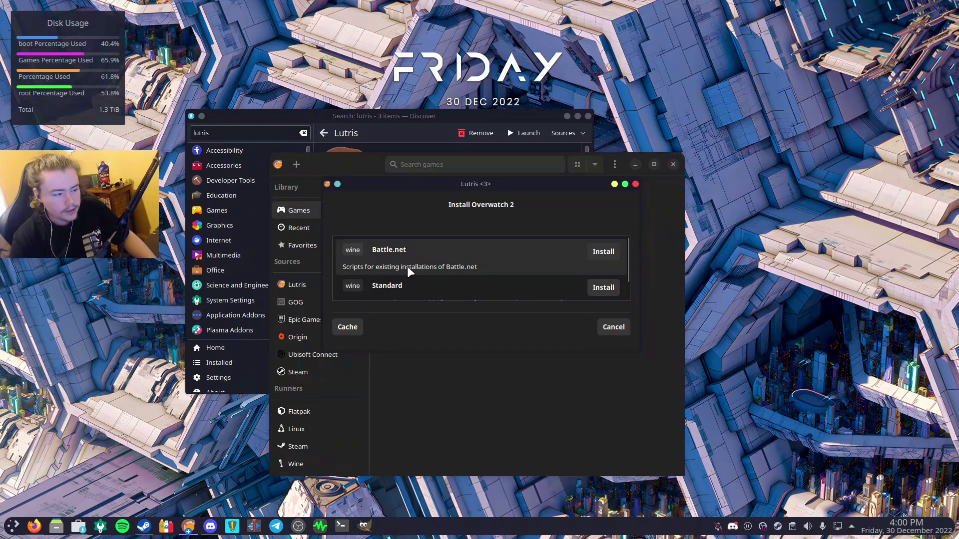
scroll(484, 262, down, 2)
scroll(489, 260, up, 2)
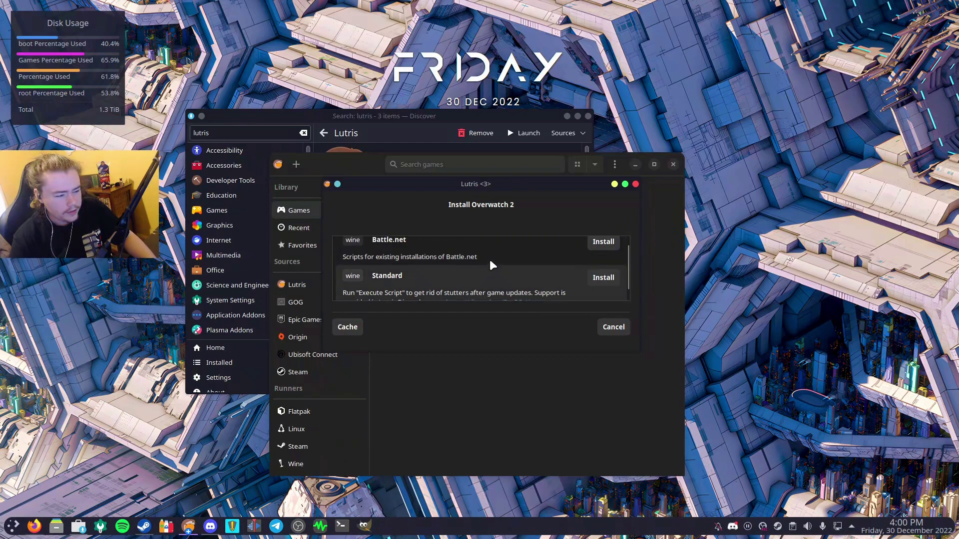
scroll(520, 264, down, 2)
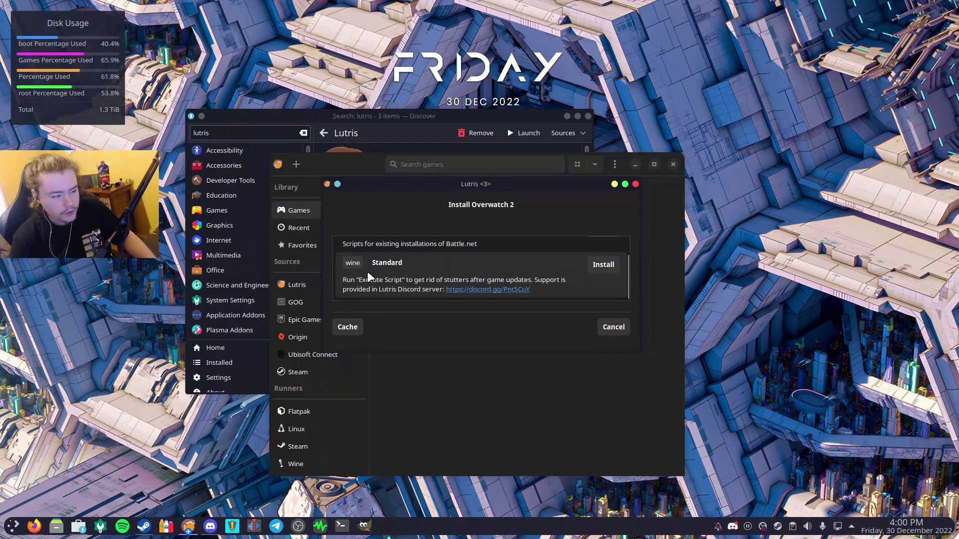
click(605, 269)
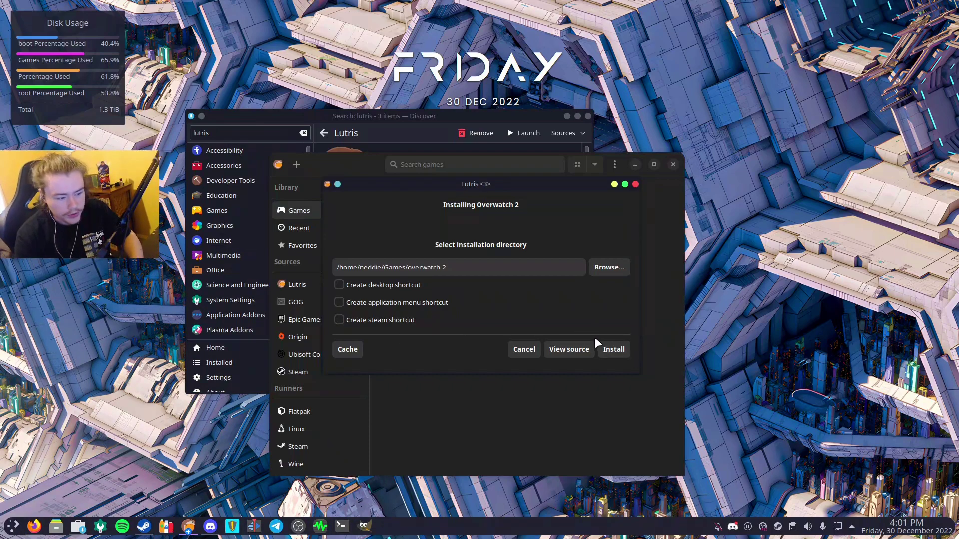
Accept the default overwatch-2 installation directory without shortcuts and proceed with downloading the required setup files
click(621, 352)
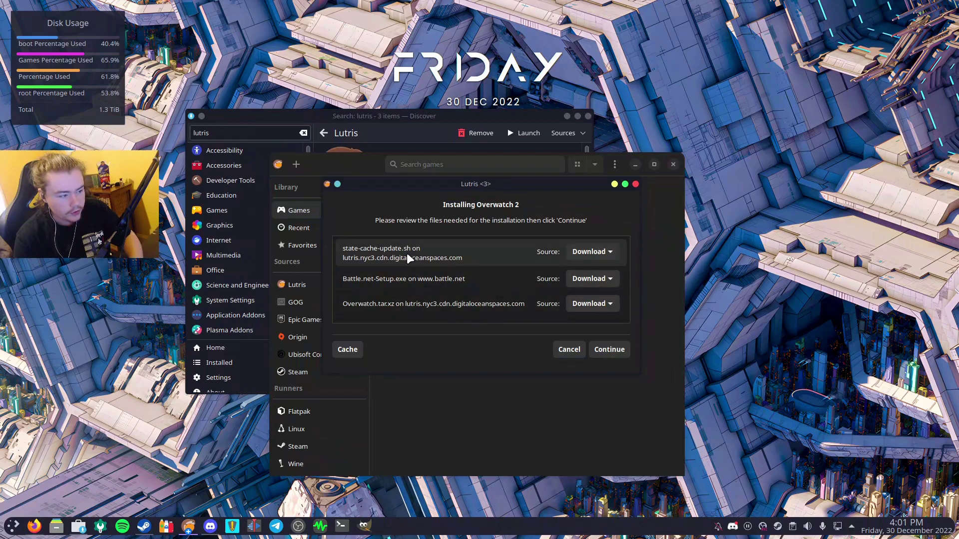
click(618, 350)
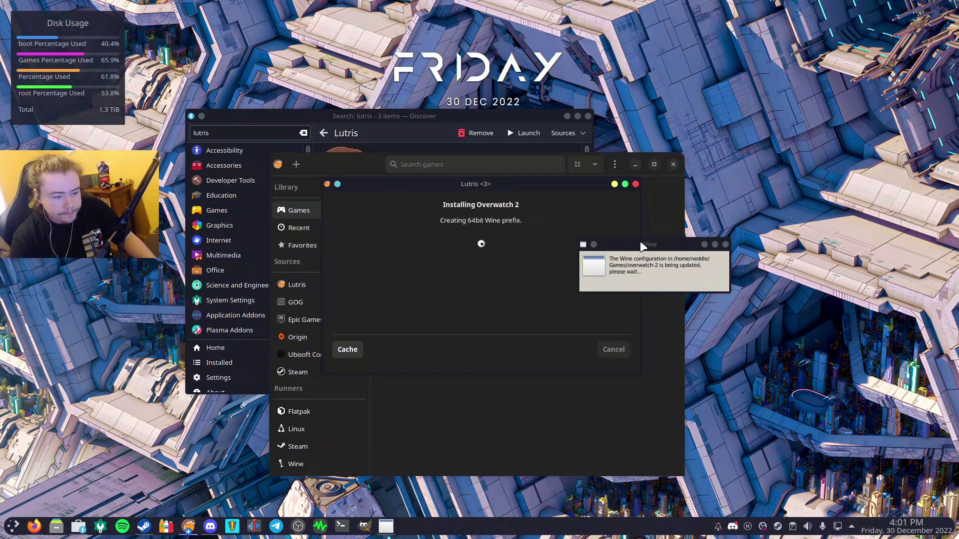
drag(641, 245, 622, 242)
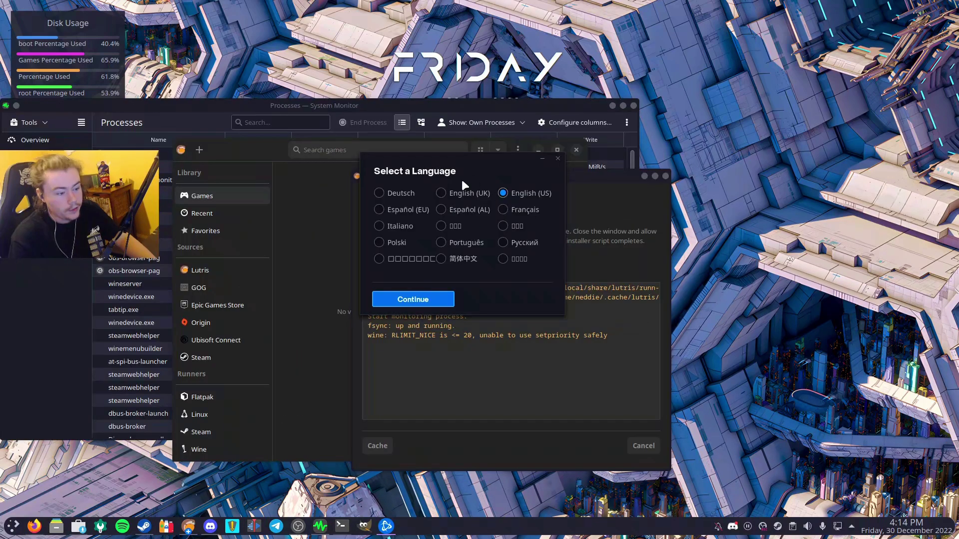
Run the Battle.net setup in English (US), installing to the default location C:/Program Files (x86)/Battle.net
drag(462, 178, 235, 159)
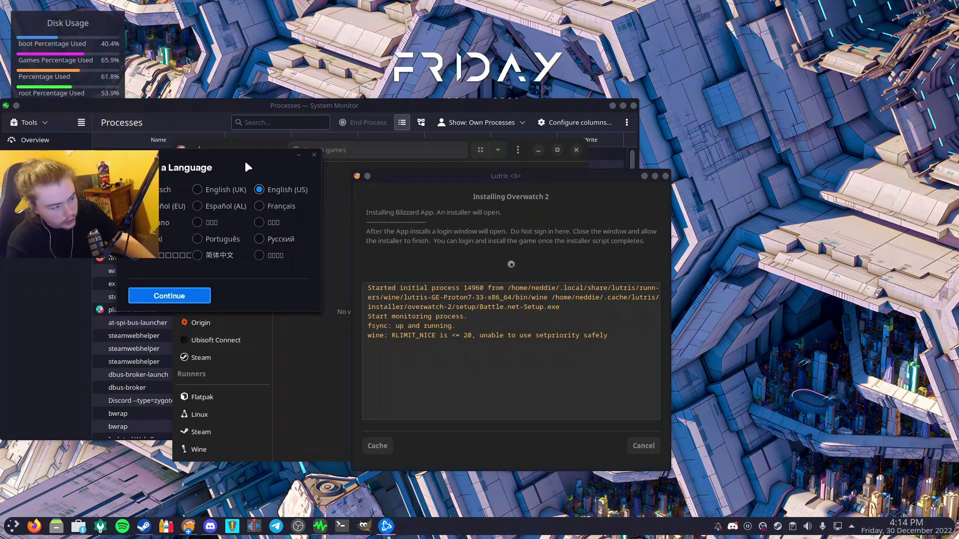
drag(246, 163, 279, 181)
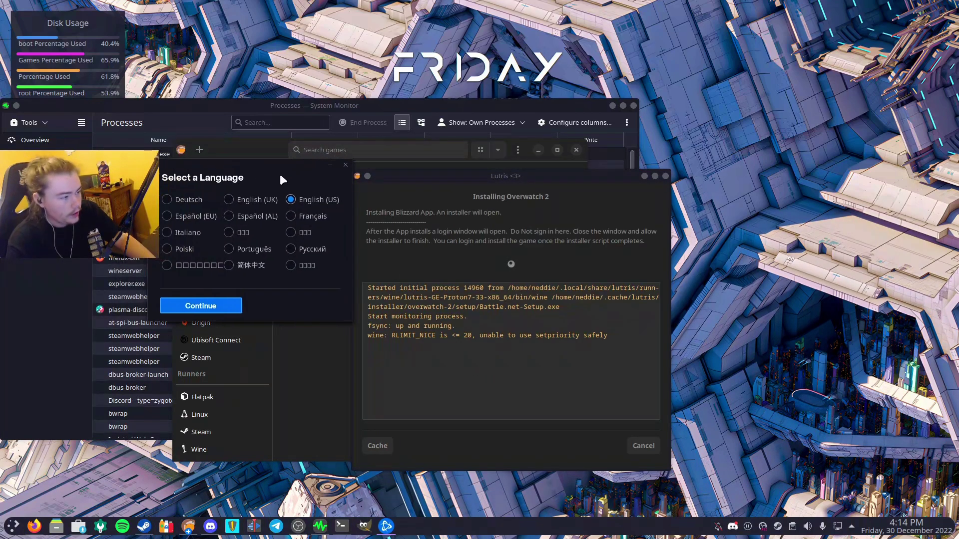
click(213, 307)
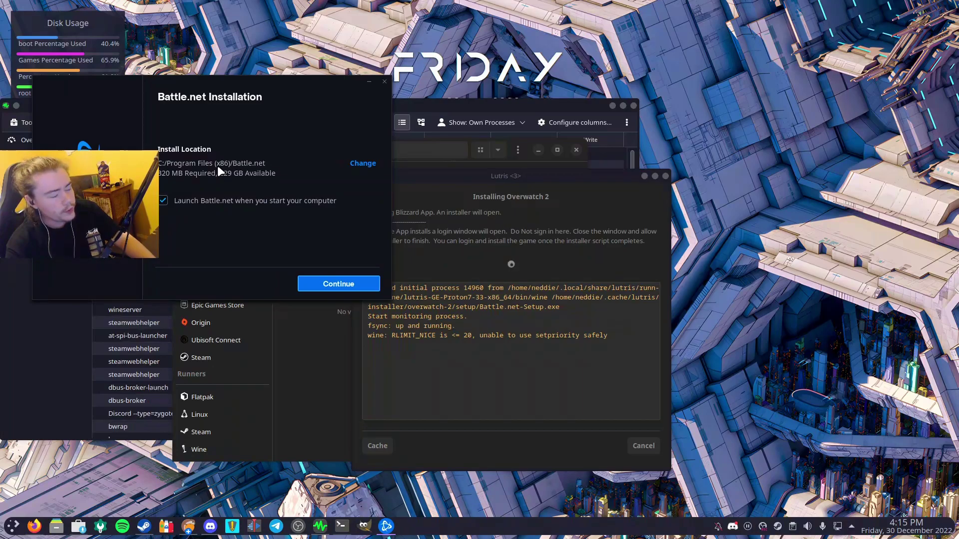
click(328, 285)
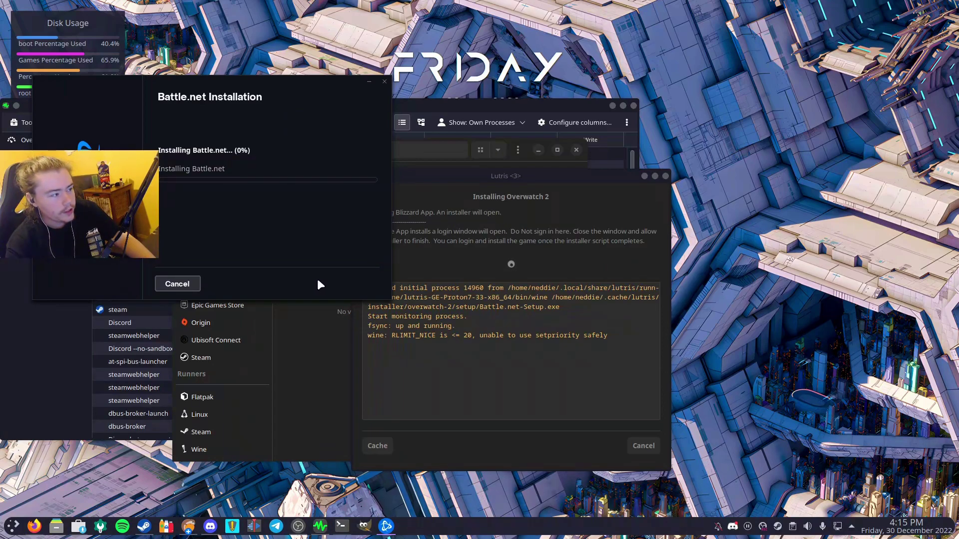
click(491, 180)
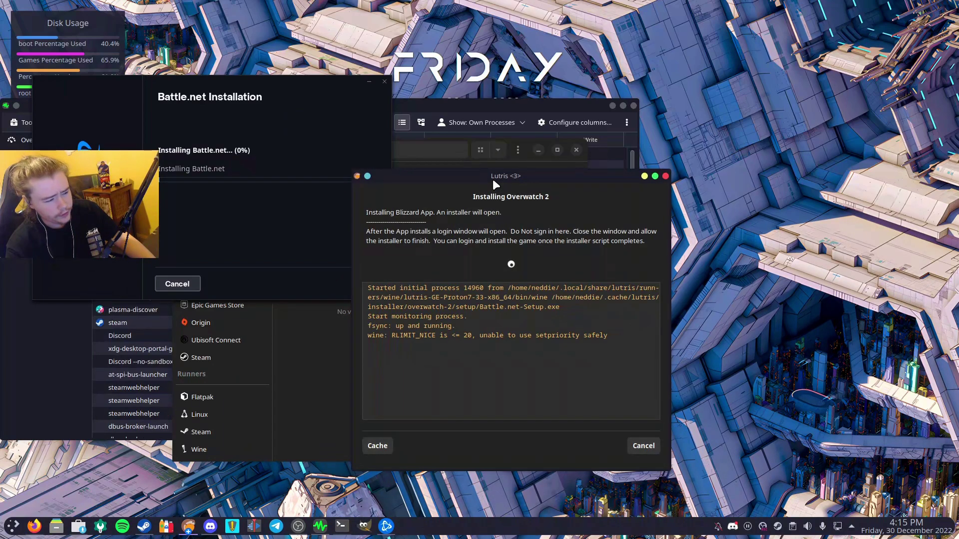
drag(492, 179, 536, 173)
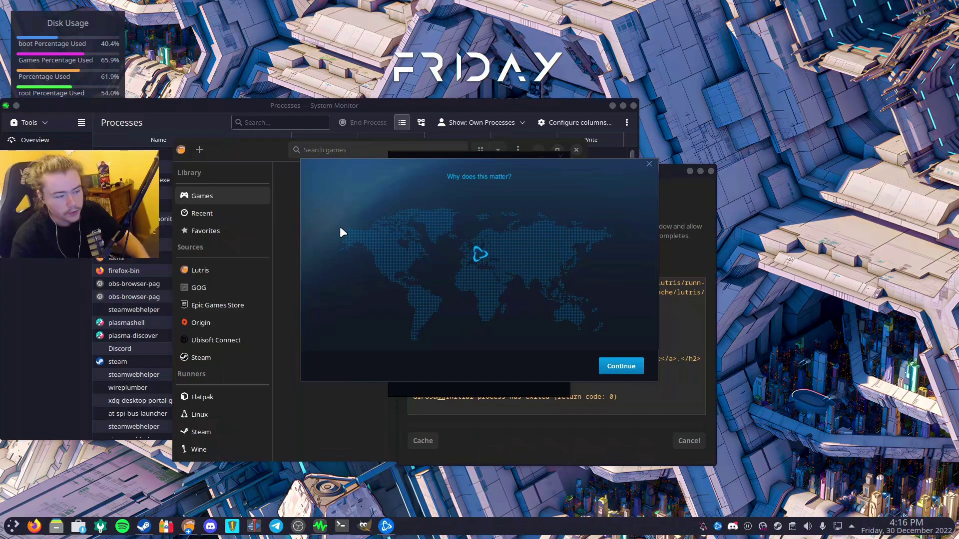
Confirm Americas as the Battle.net region
drag(547, 173, 314, 165)
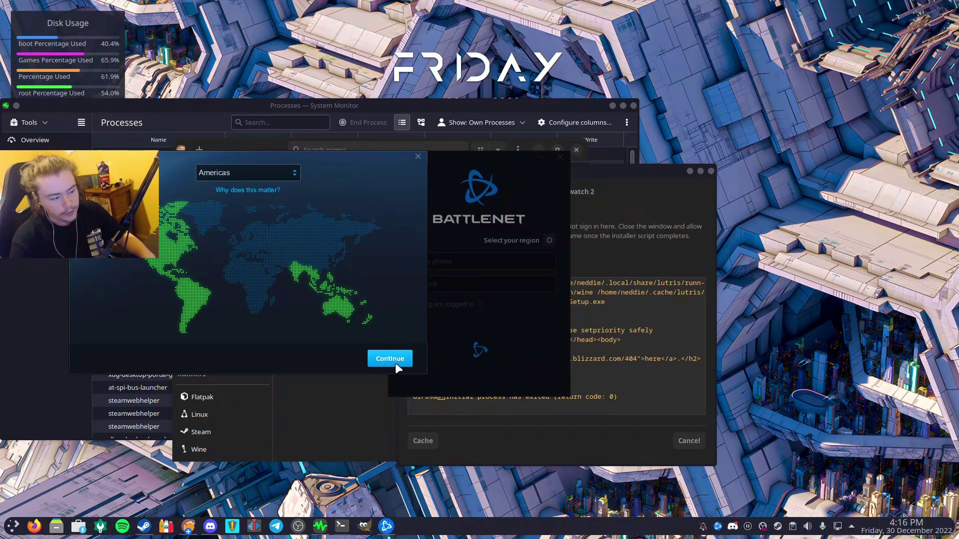
click(381, 359)
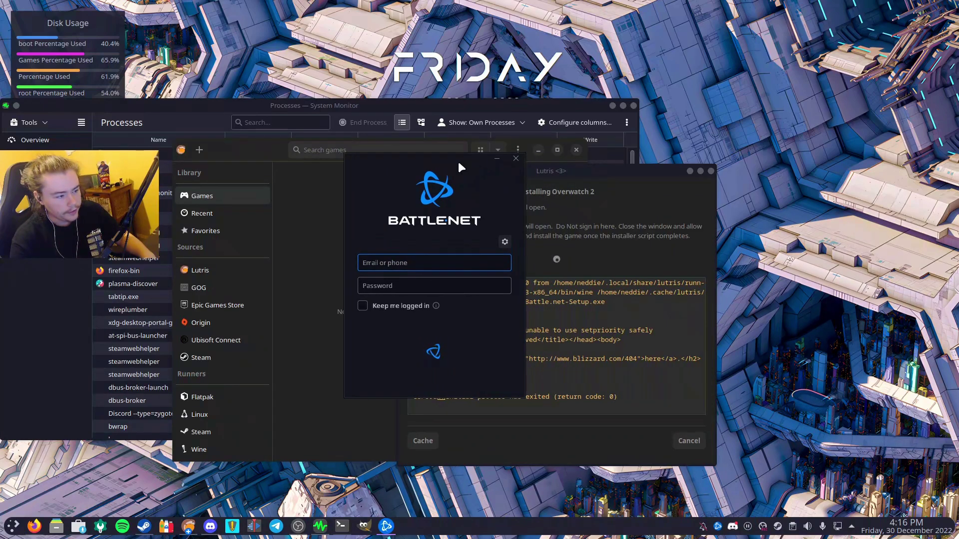
Close the Battle.net login window without signing in and let the Overwatch 2 installer script finish
drag(461, 167, 345, 165)
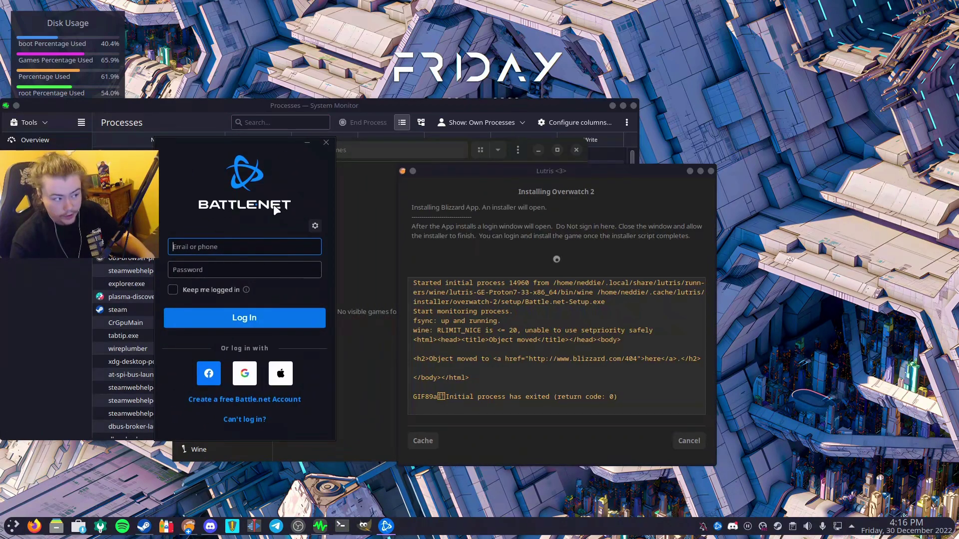
click(341, 198)
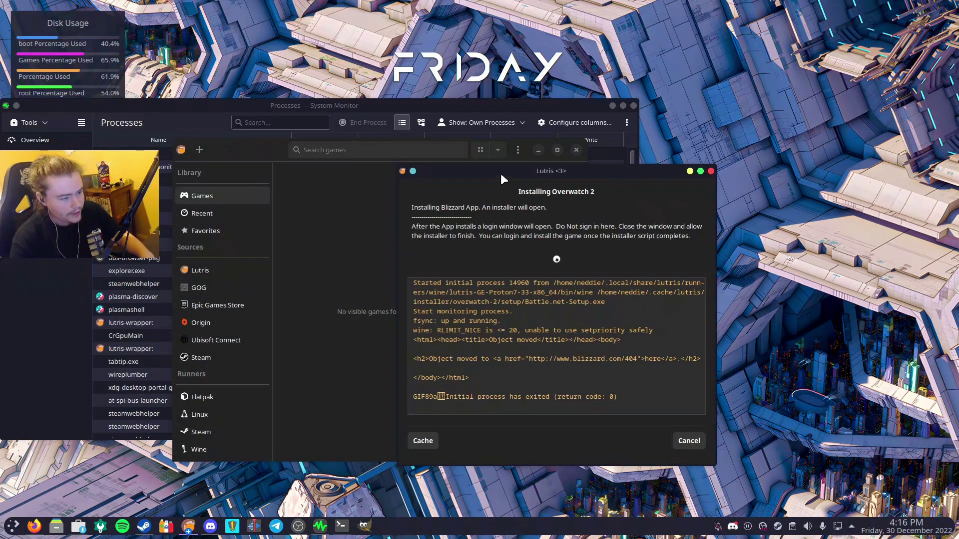
drag(500, 173, 541, 169)
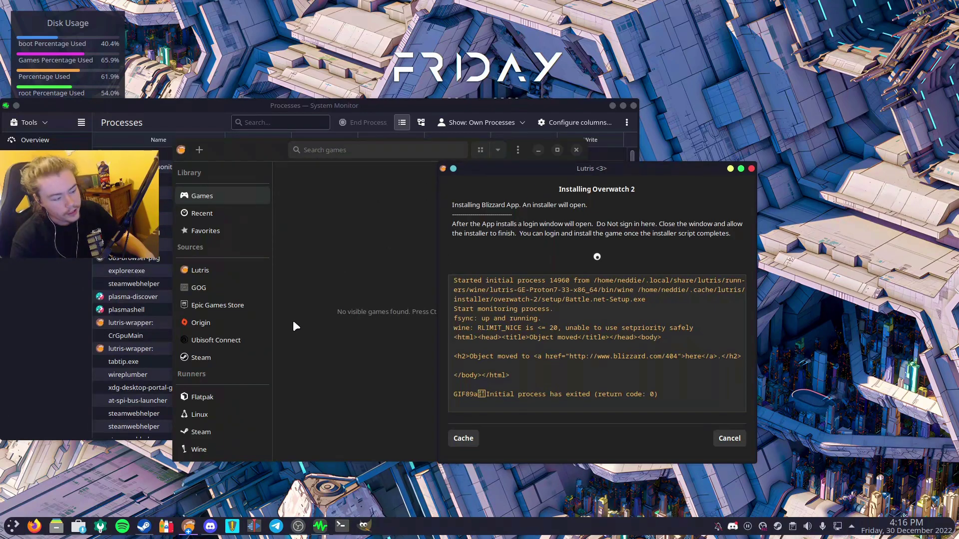
click(343, 183)
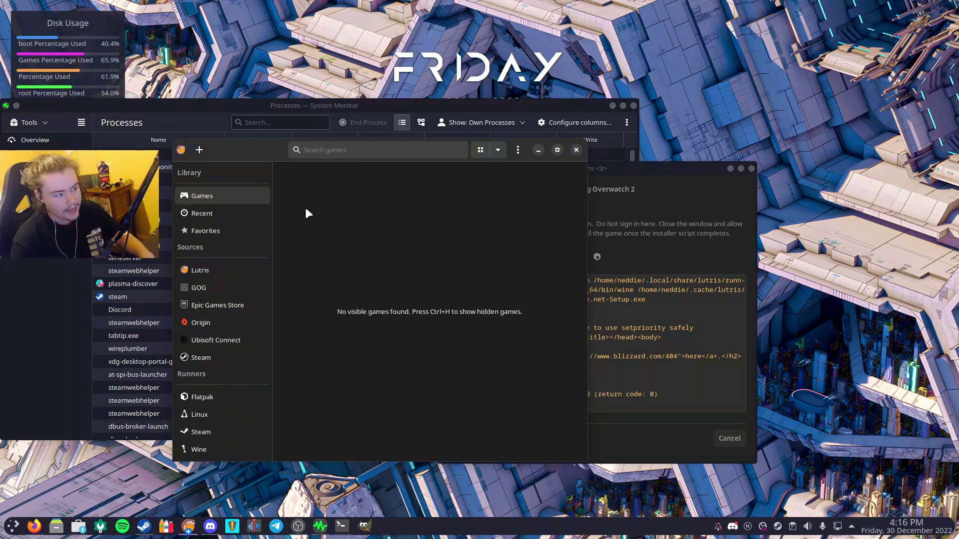
drag(259, 156, 233, 155)
click(619, 183)
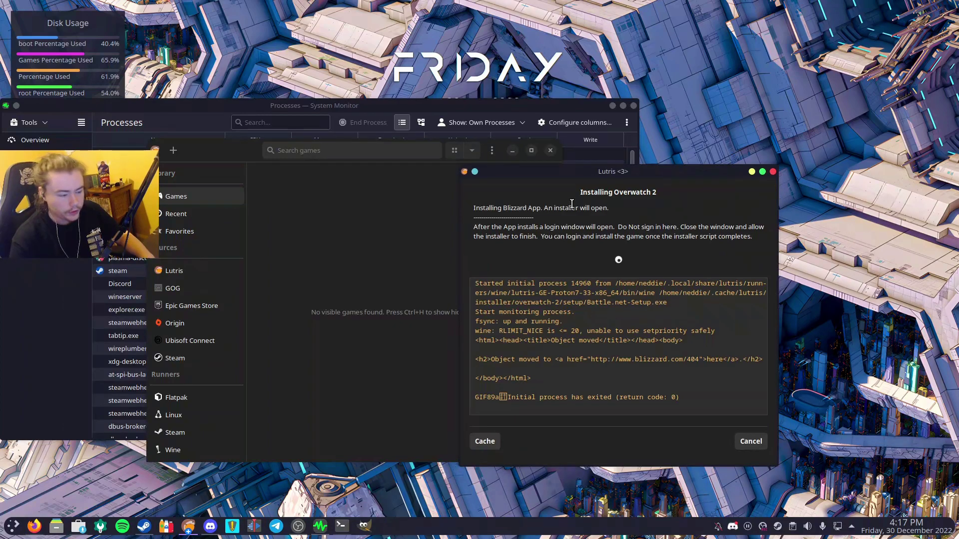
drag(632, 179, 604, 158)
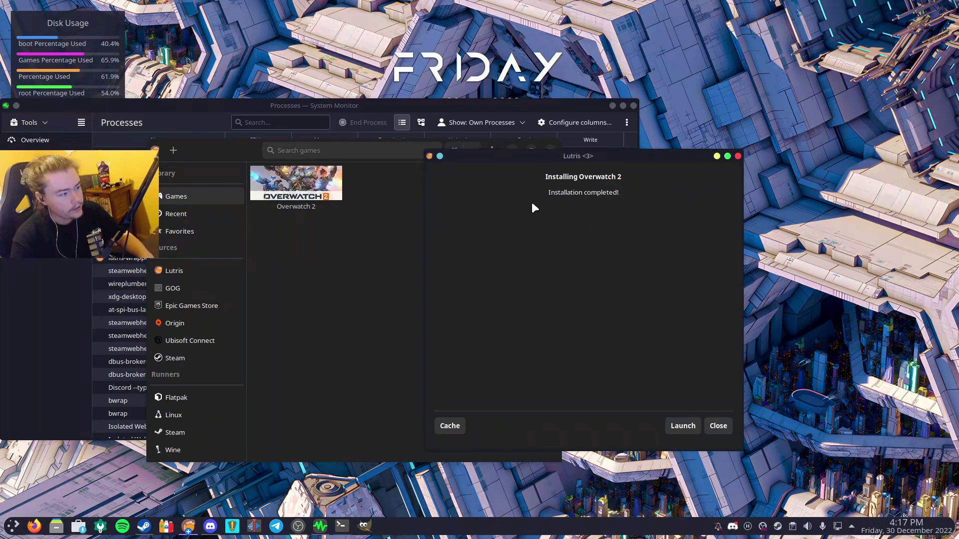
Close the completed Overwatch 2 installer without launching the game from it
drag(549, 193, 660, 202)
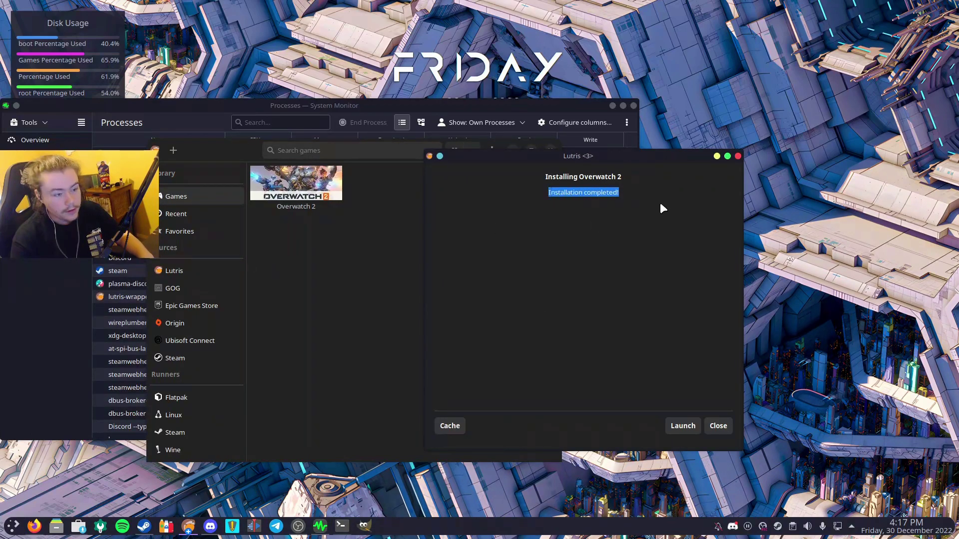
click(609, 193)
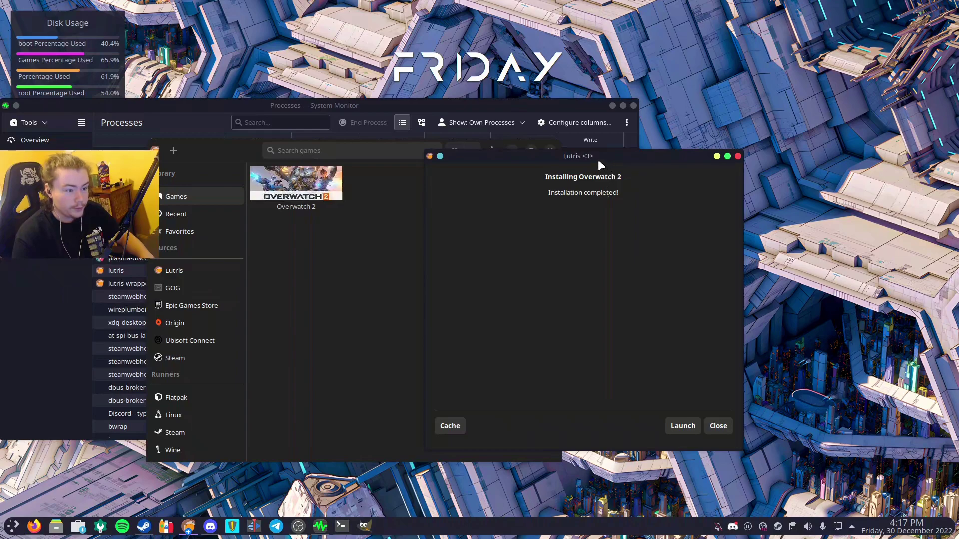
drag(598, 161, 548, 165)
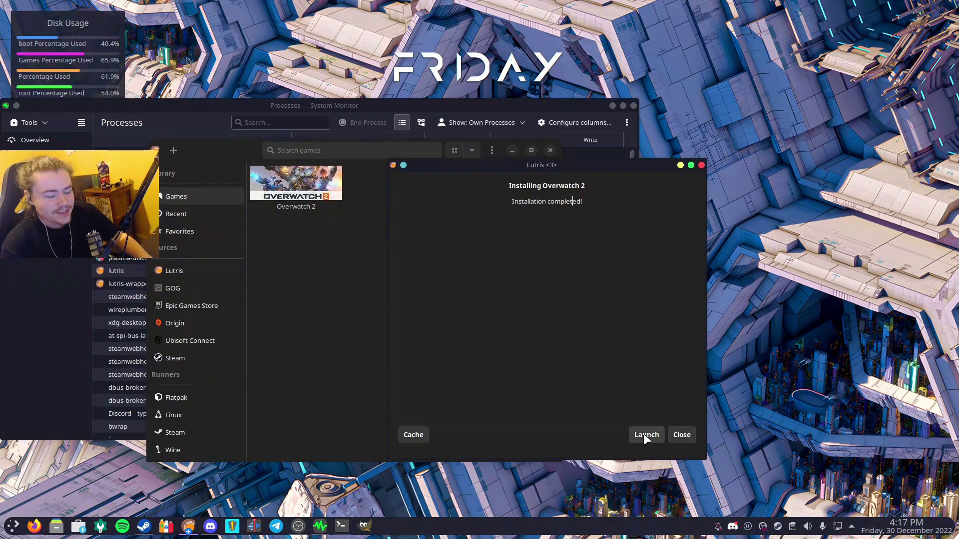
click(679, 436)
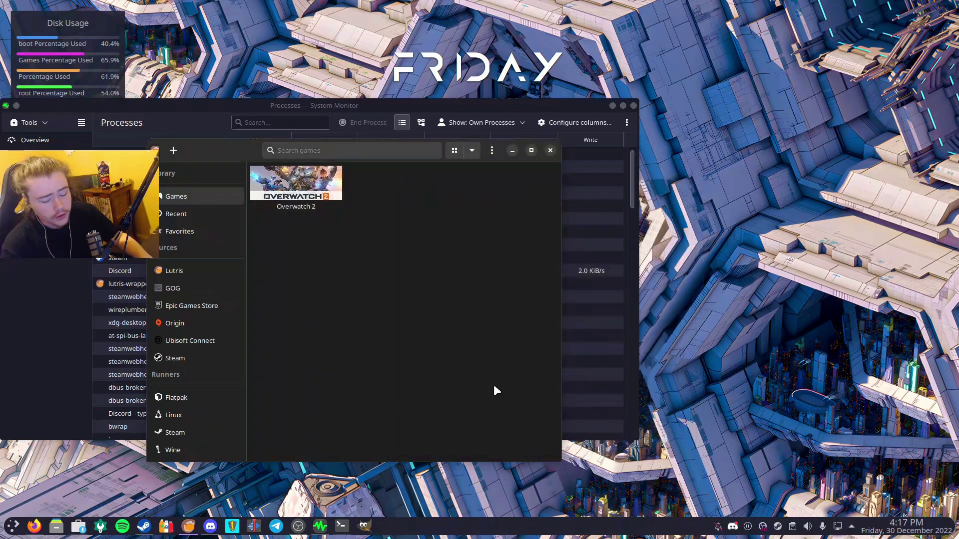
Open the configuration of Overwatch 2 from the Lutris library and review its game info and game options
click(335, 203)
click(304, 443)
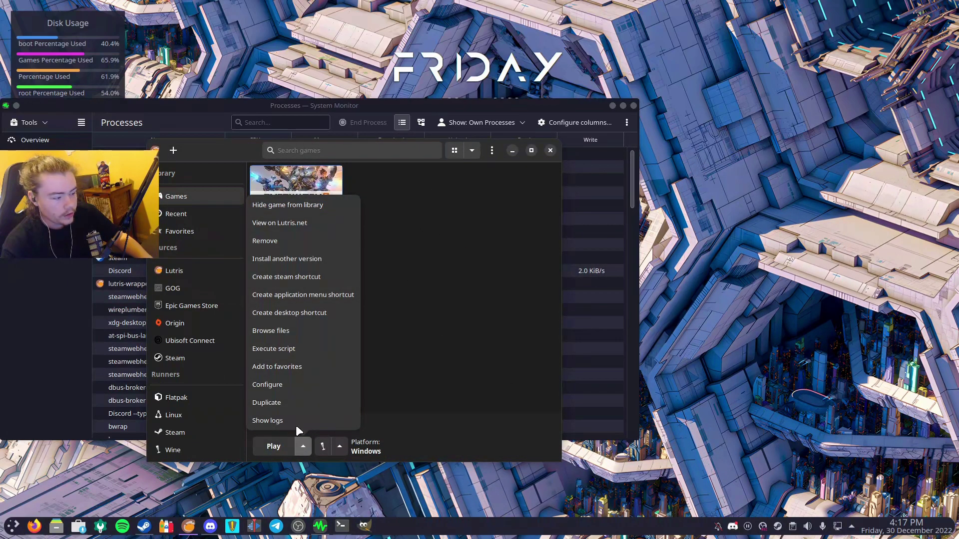
click(418, 355)
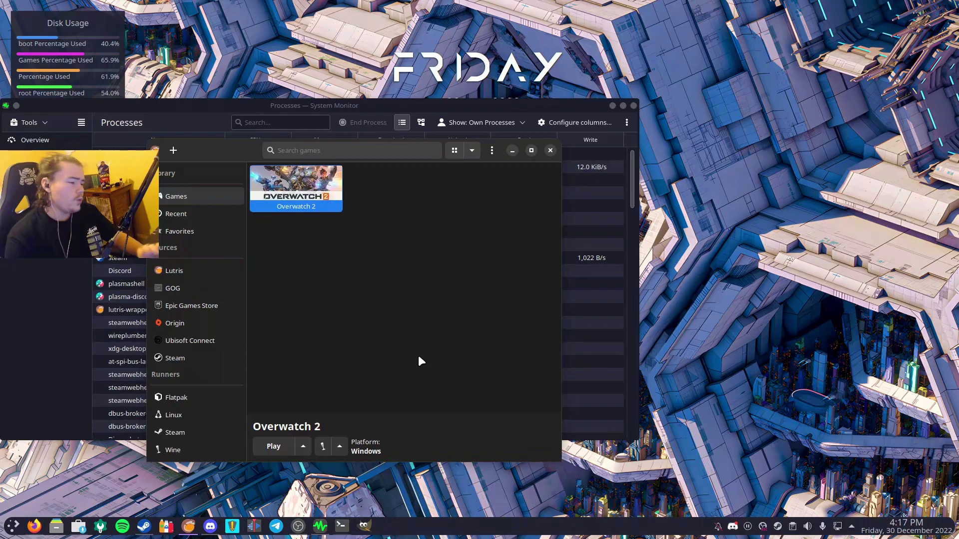
click(301, 444)
click(292, 385)
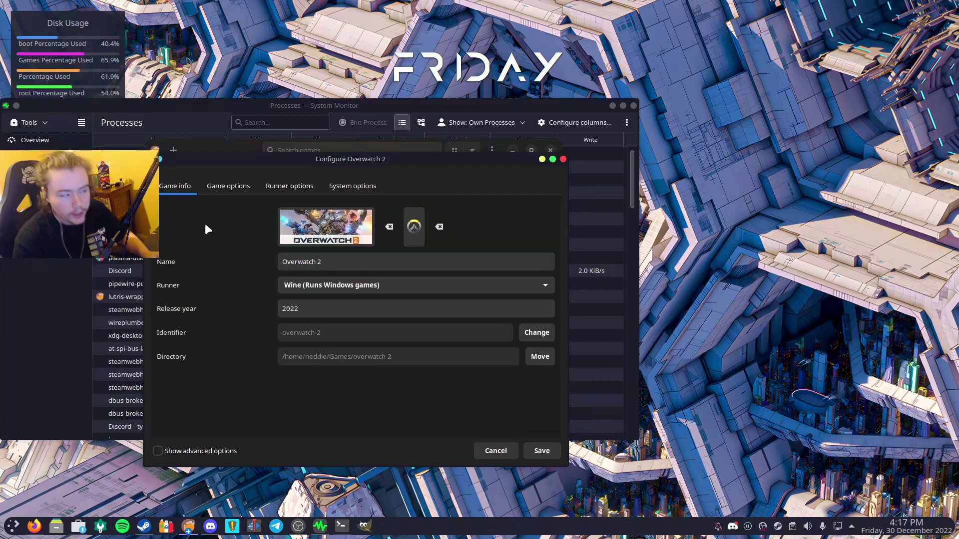
click(242, 195)
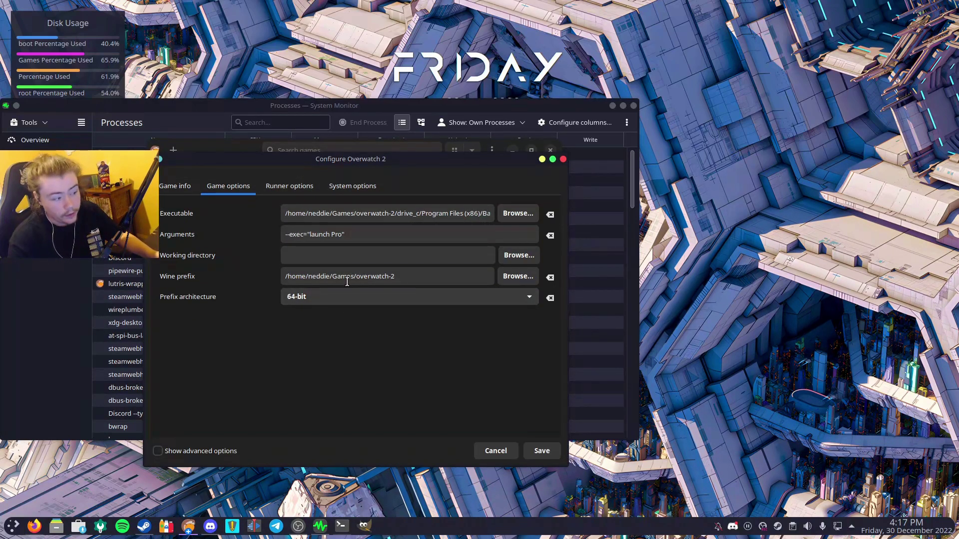
Review the Overwatch 2 runner options and the available Wine versions, keeping lutris-GE-Proton7-33-x86_64 (default)
click(299, 190)
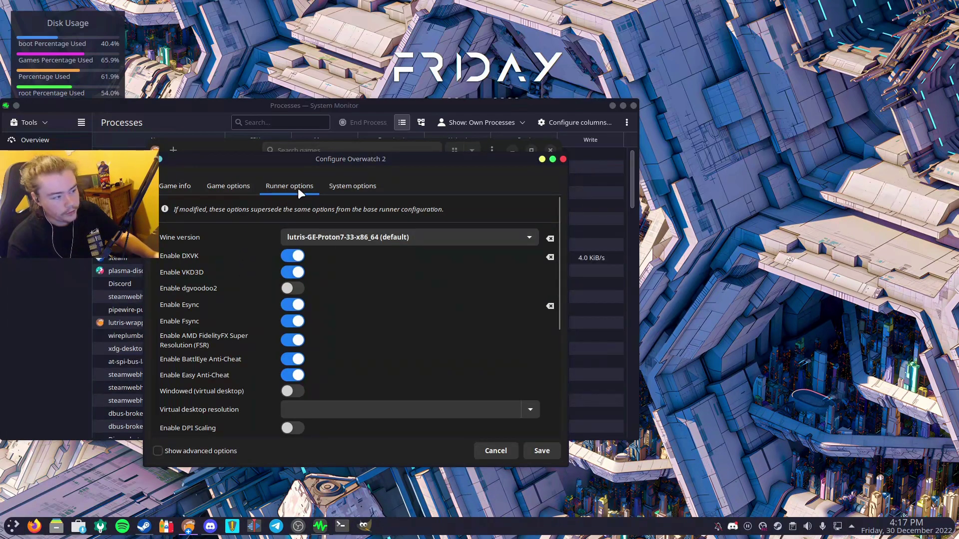
drag(415, 160, 472, 206)
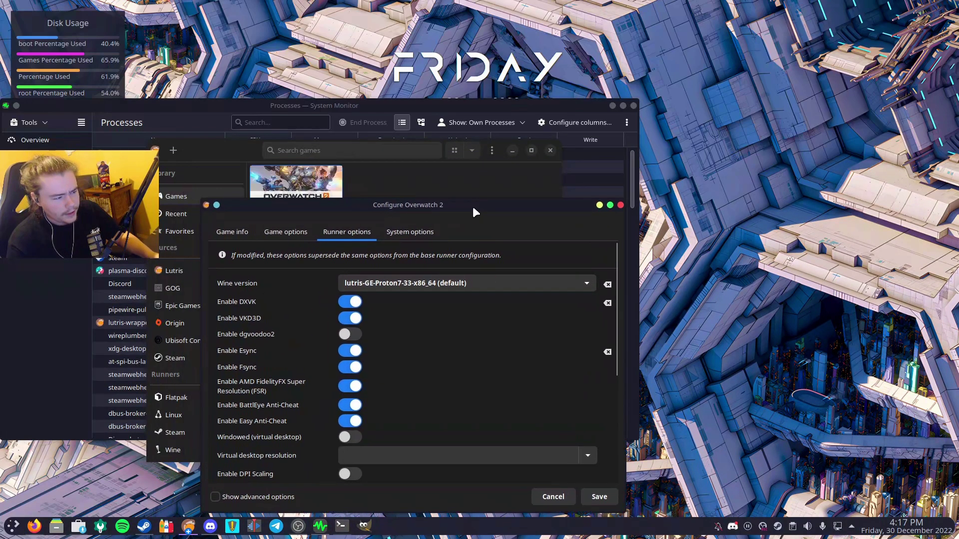
mouse_move(424, 290)
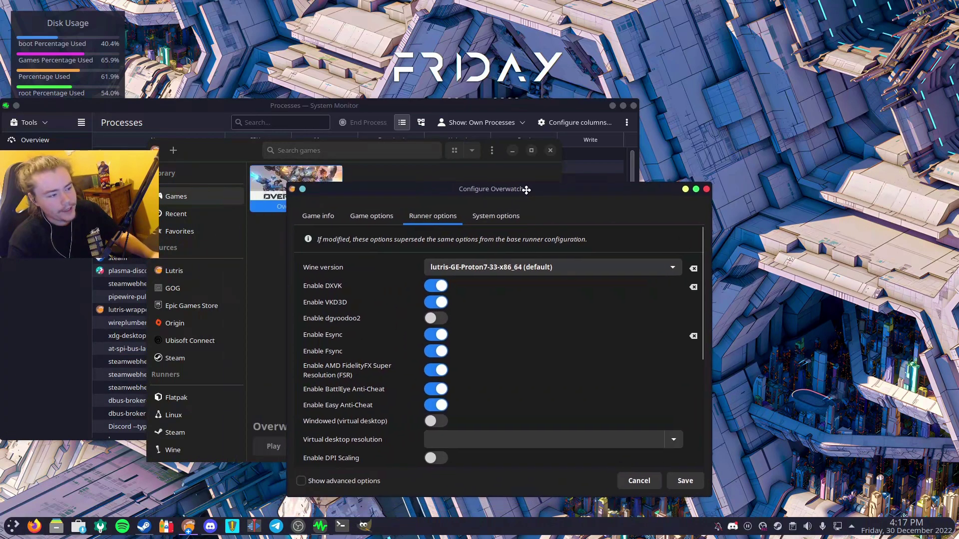
click(542, 253)
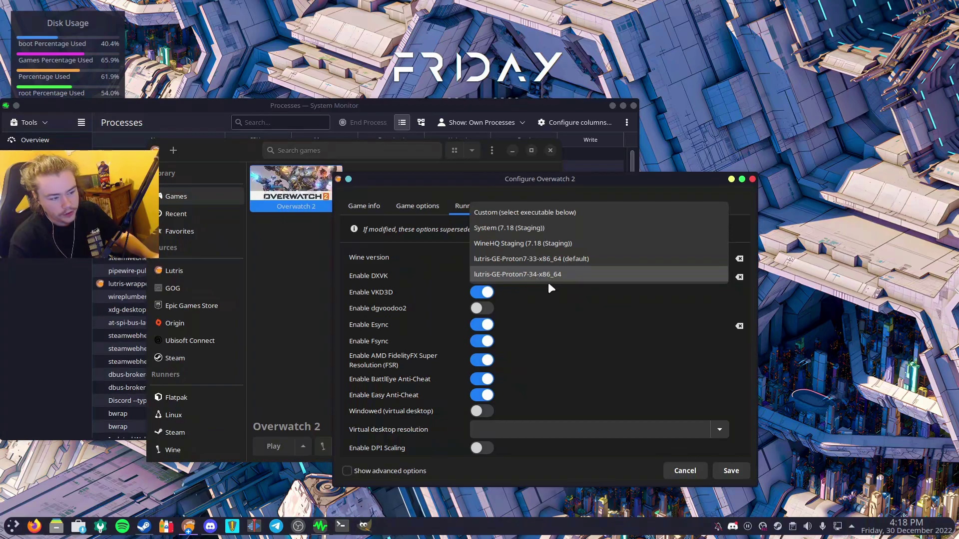
click(547, 283)
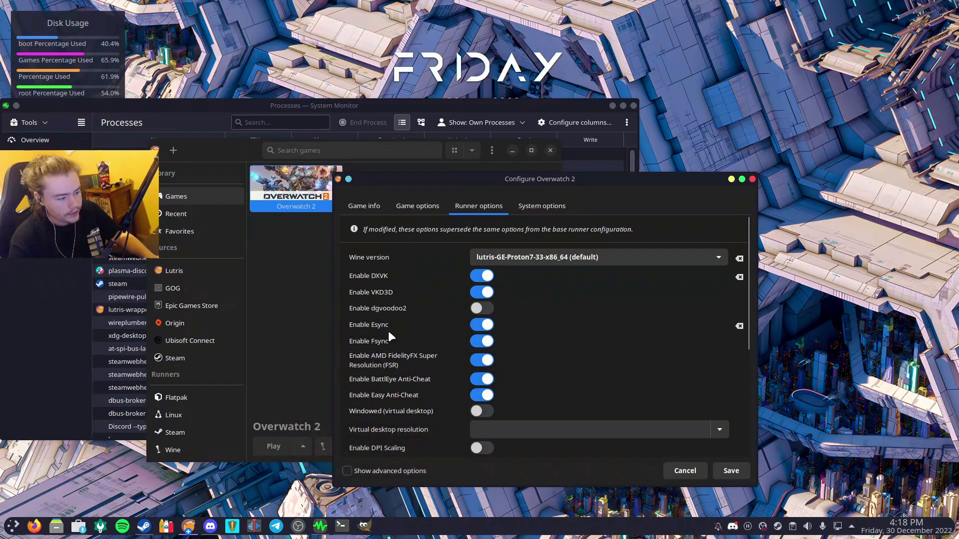
scroll(538, 349, down, 5)
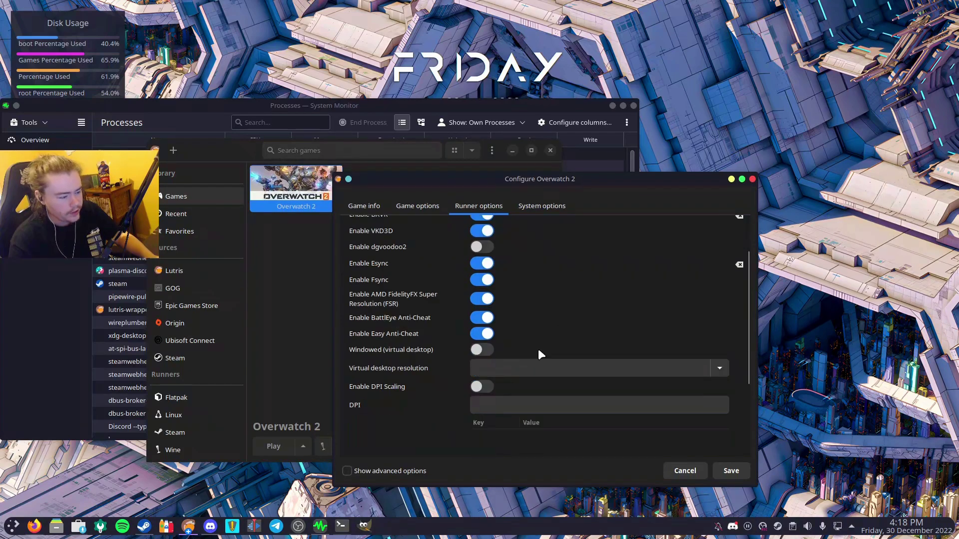
scroll(428, 374, up, 4)
scroll(427, 339, up, 1)
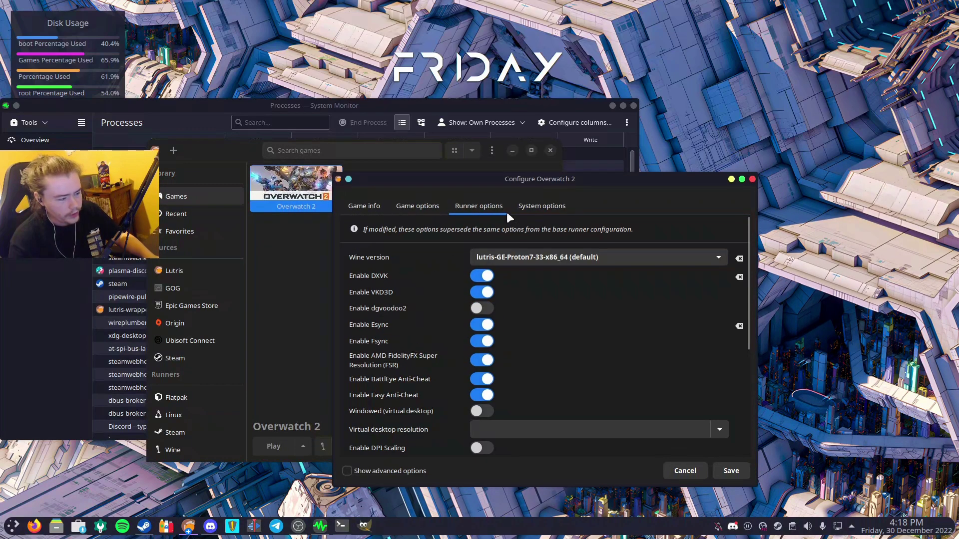
Review the system options and how to add an environment variable, and close the configuration without saving
click(534, 206)
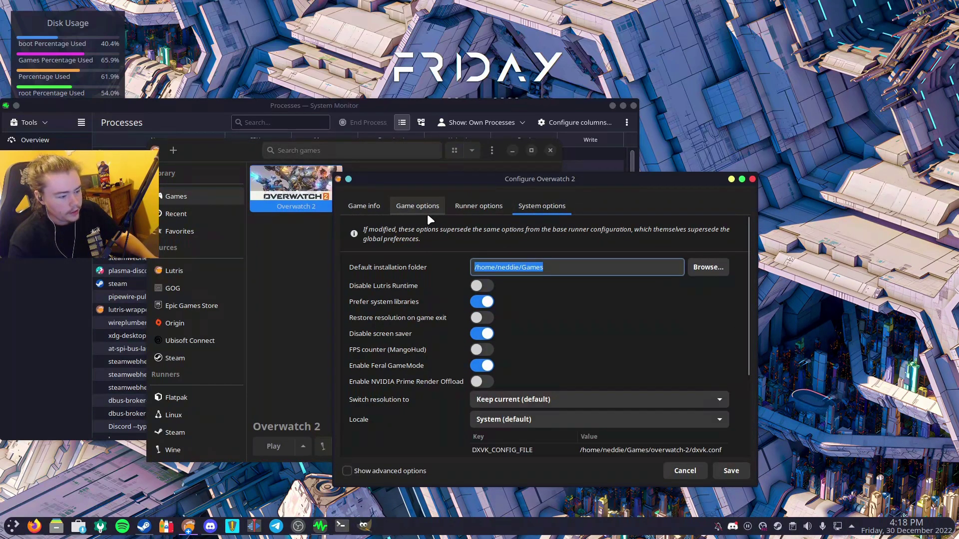
scroll(409, 352, down, 4)
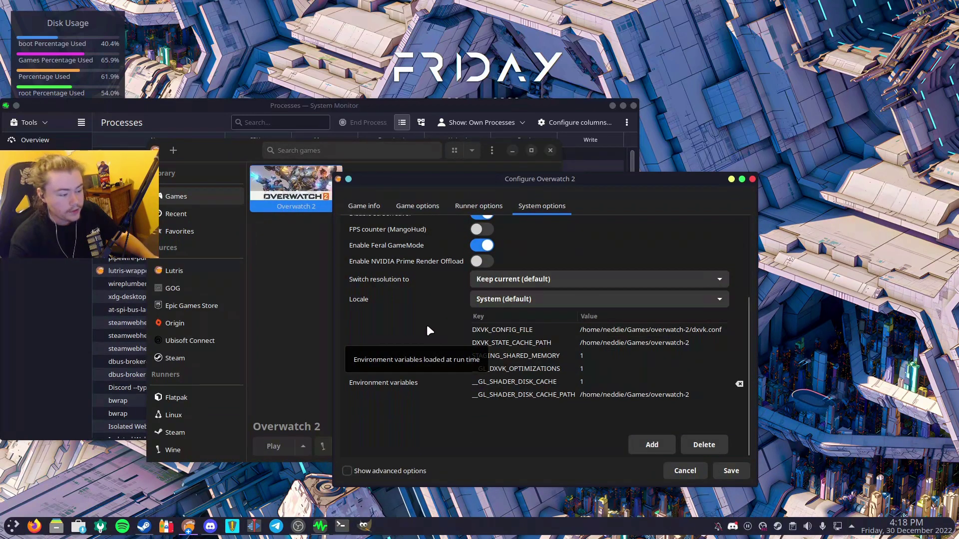
click(652, 446)
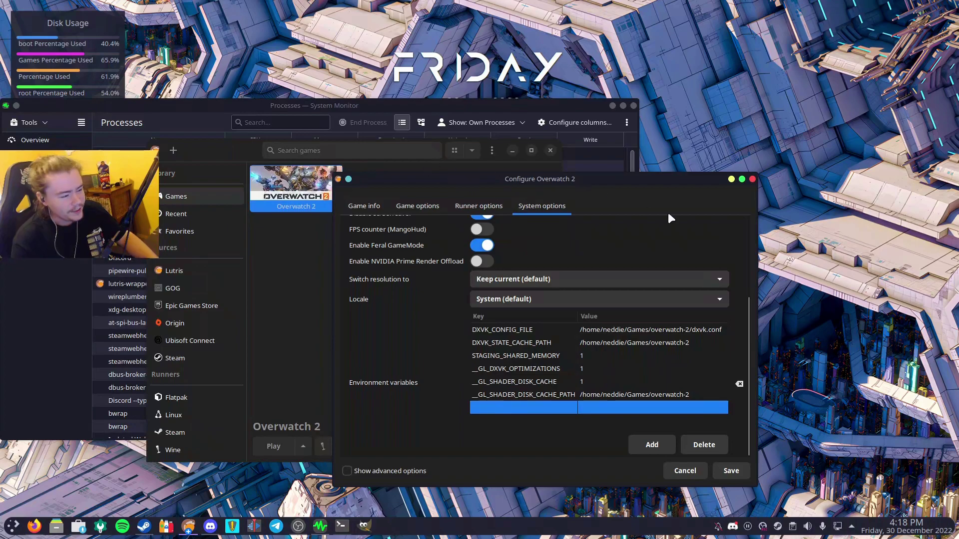
scroll(380, 347, up, 3)
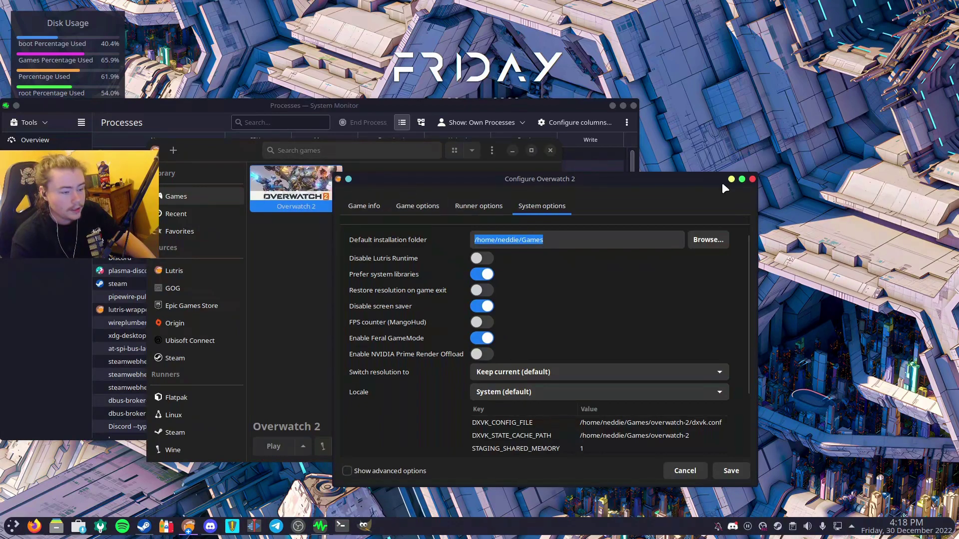
click(751, 180)
Launch Overwatch 2 from the Lutris library and sign in to the Battle.net account
key(Return)
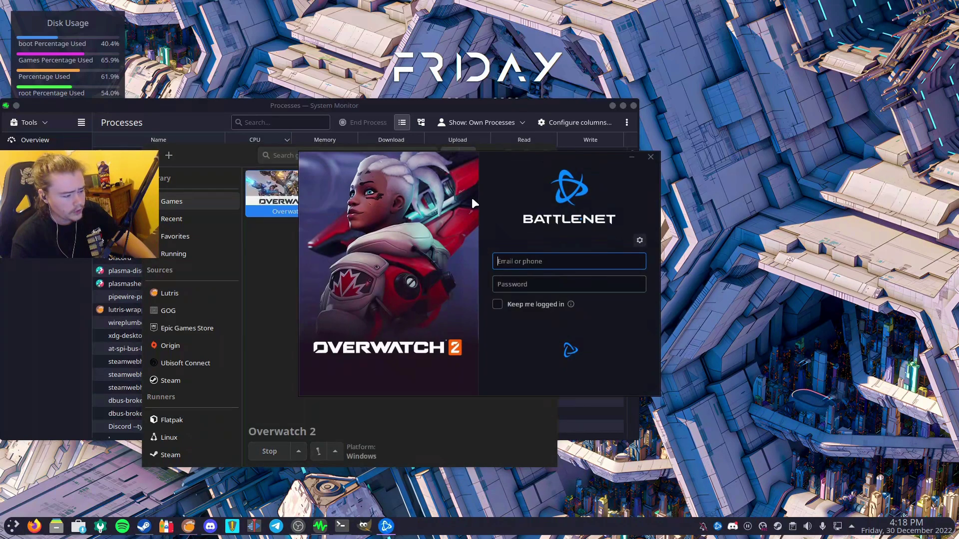
drag(543, 161, 502, 234)
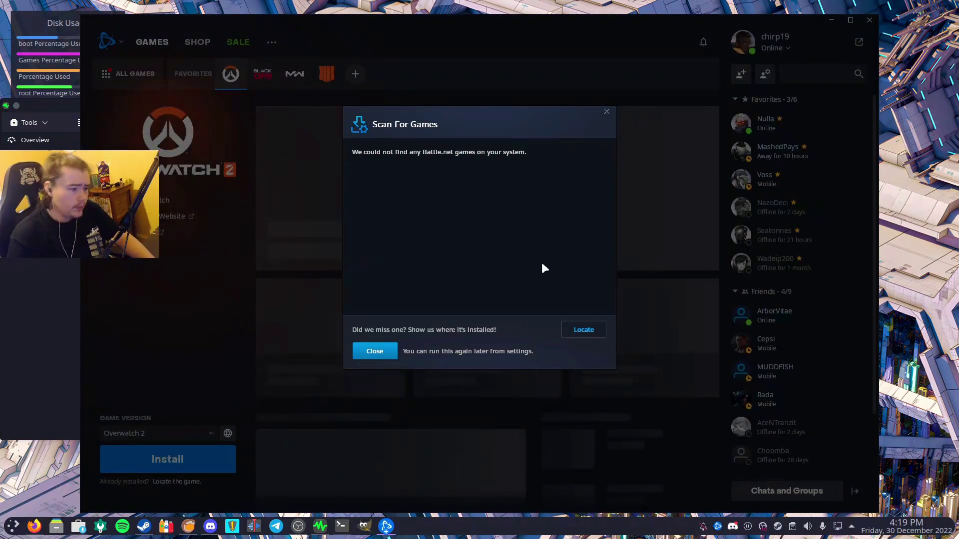
Dismiss the What's New window and open the folder picker for locating an installed game from Scan For Games
key(Escape)
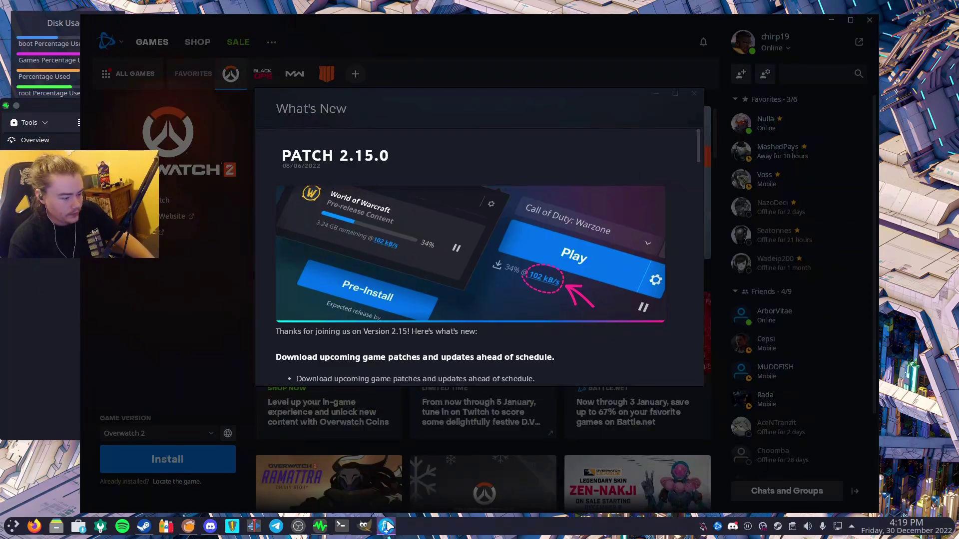
mouse_move(385, 530)
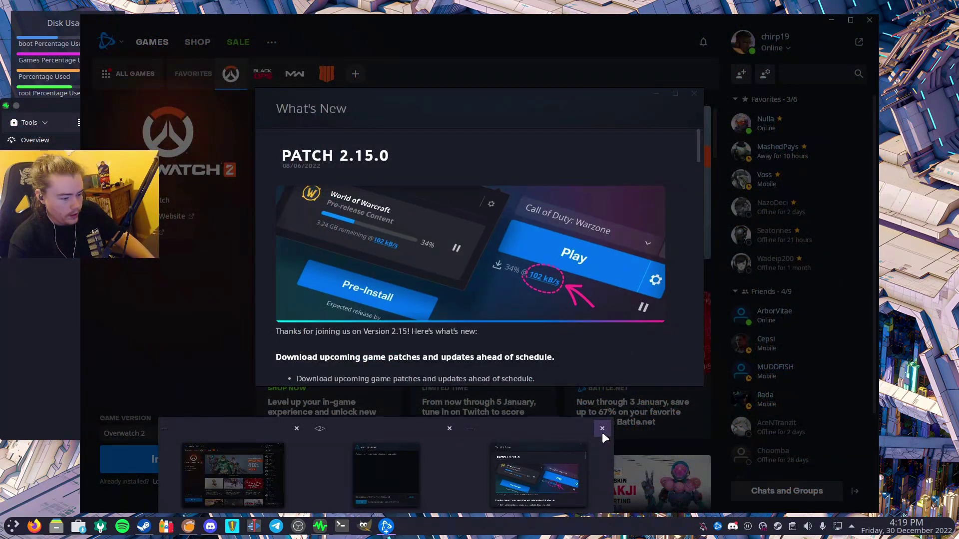
click(601, 432)
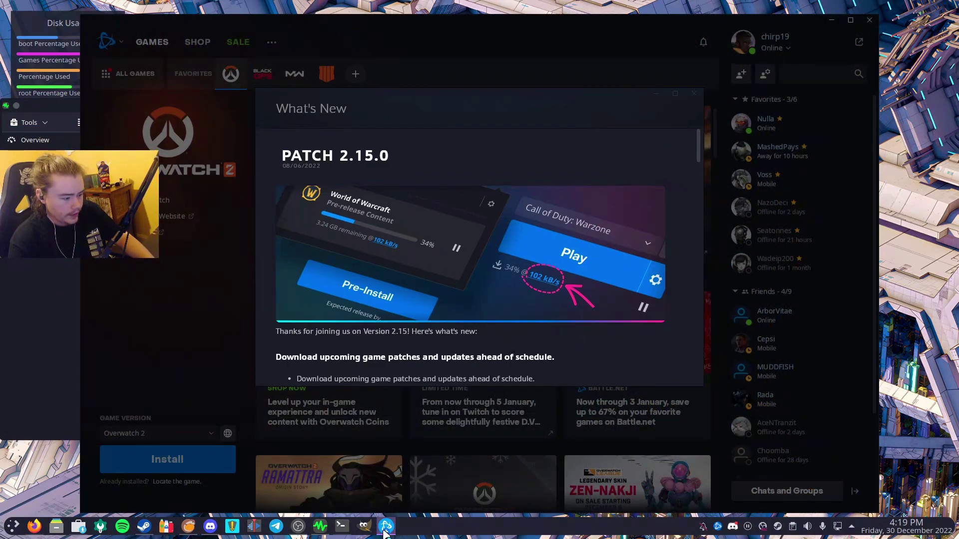
mouse_move(386, 526)
click(377, 472)
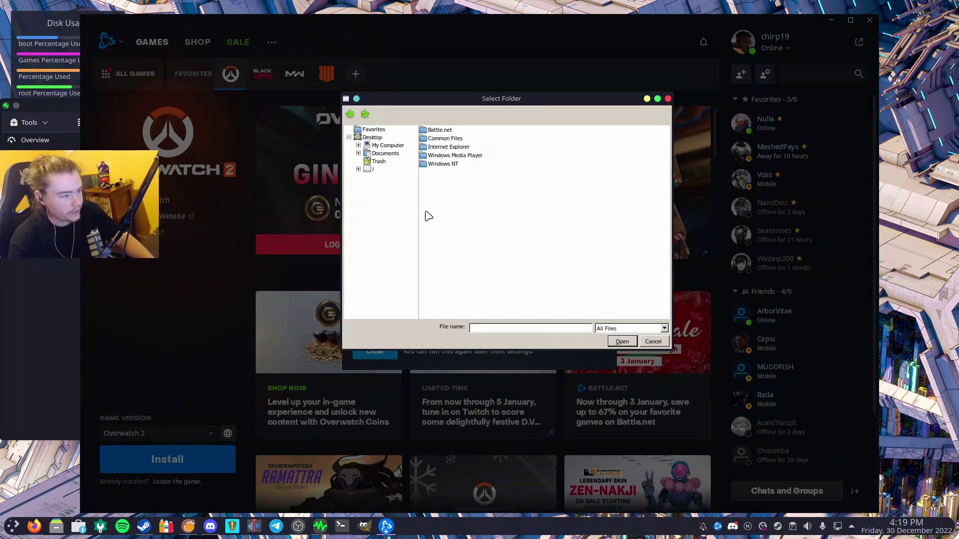
Widen the folder tree and expand the root file system down to the bottles folder inside media
click(358, 169)
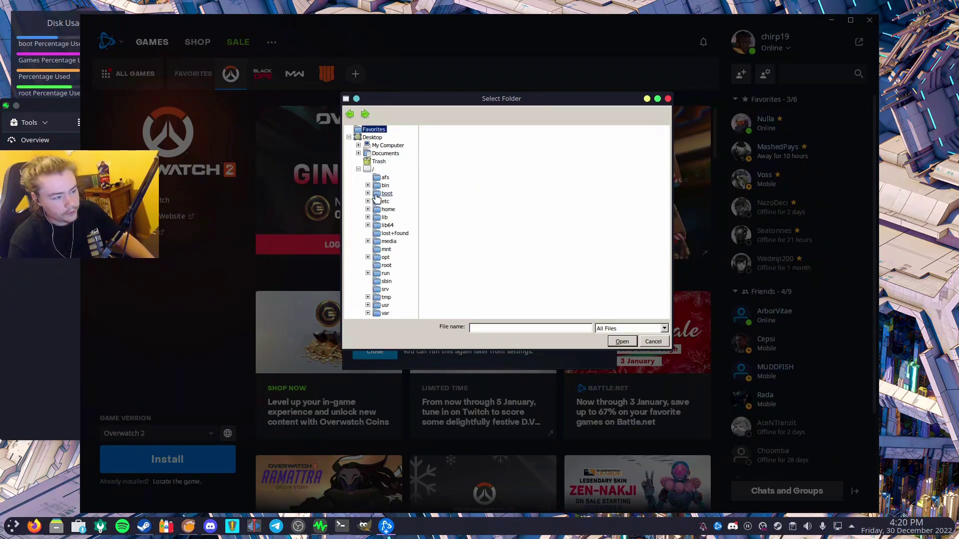
click(368, 209)
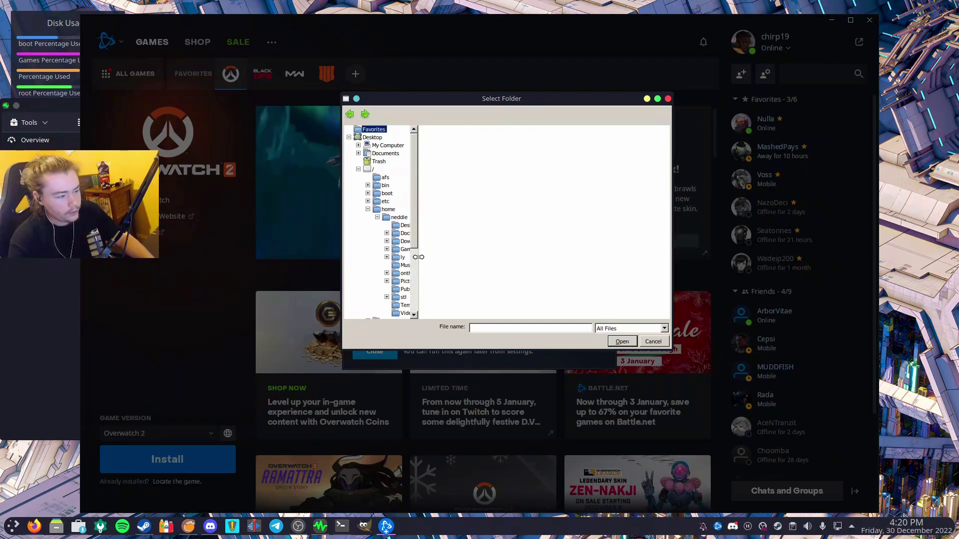
drag(419, 257, 490, 260)
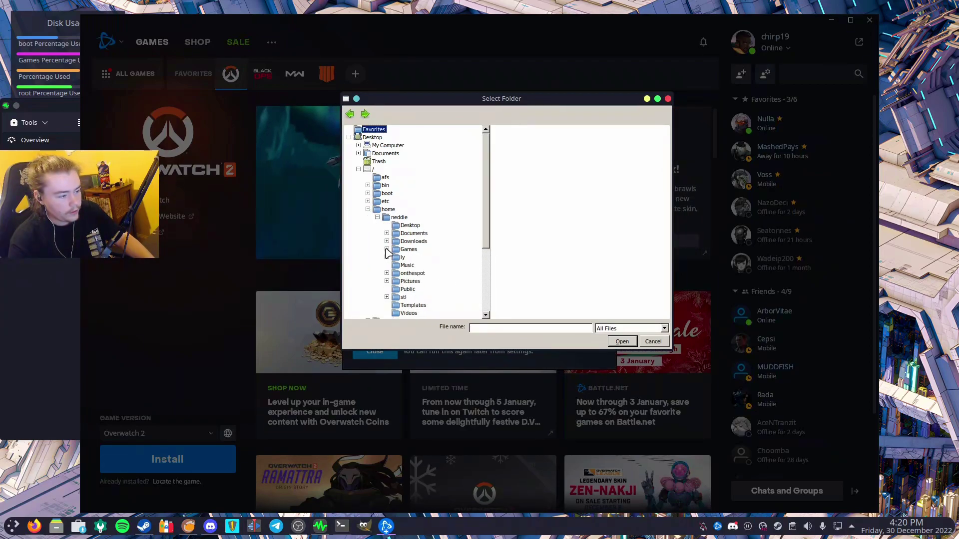
click(377, 217)
click(368, 209)
click(367, 241)
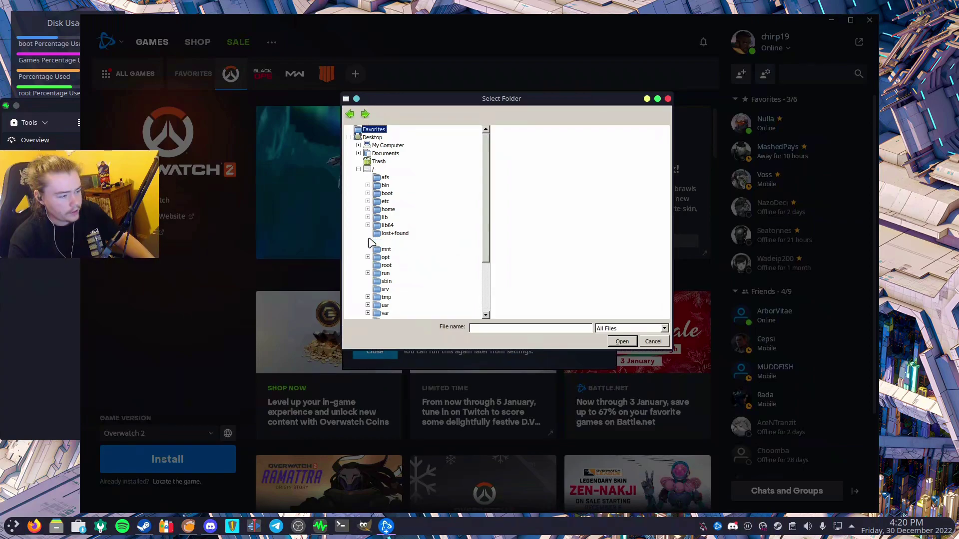
click(377, 249)
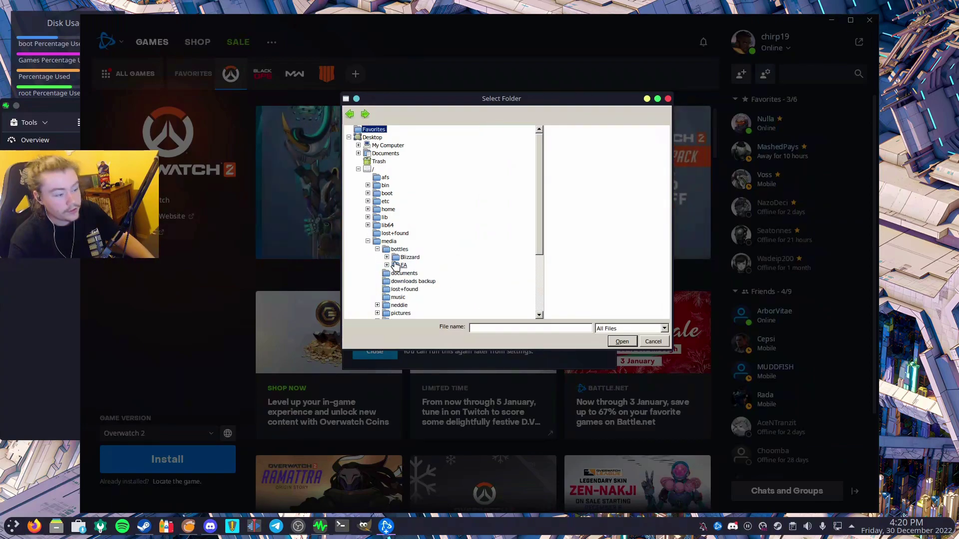
Expand Blizzard, drive_c, Program Files (x86) and Overwatch inside the bottles folder
click(387, 257)
scroll(390, 260, down, 1)
click(396, 257)
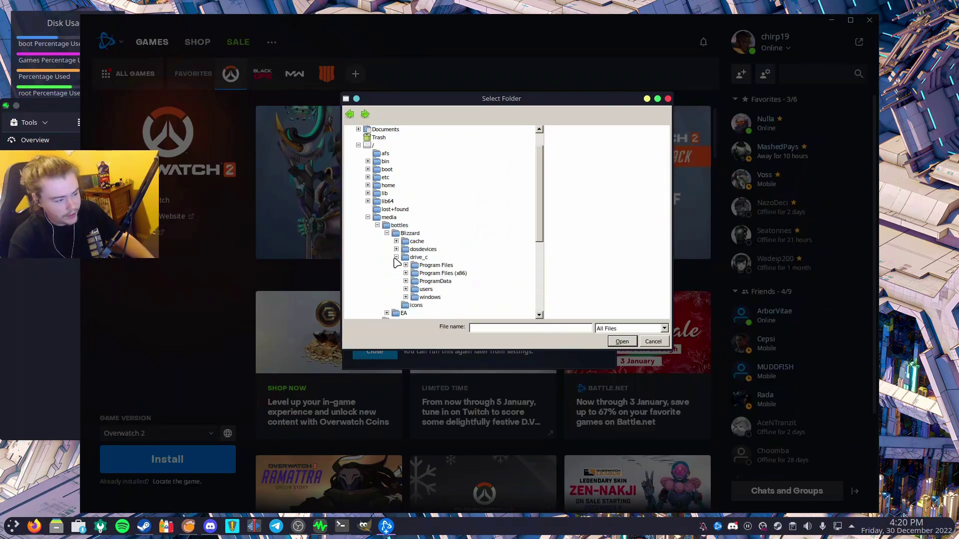
scroll(391, 269, down, 1)
click(406, 249)
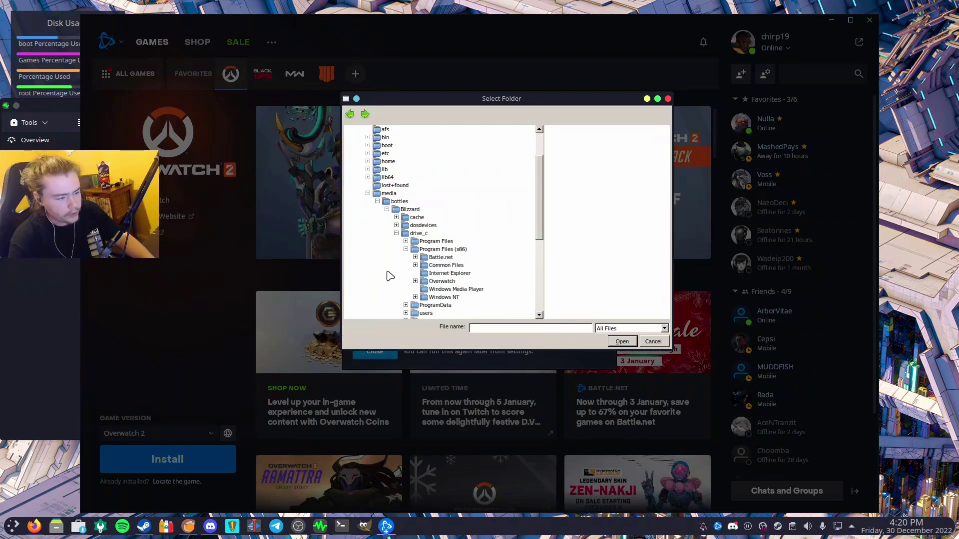
click(415, 282)
scroll(417, 282, down, 1)
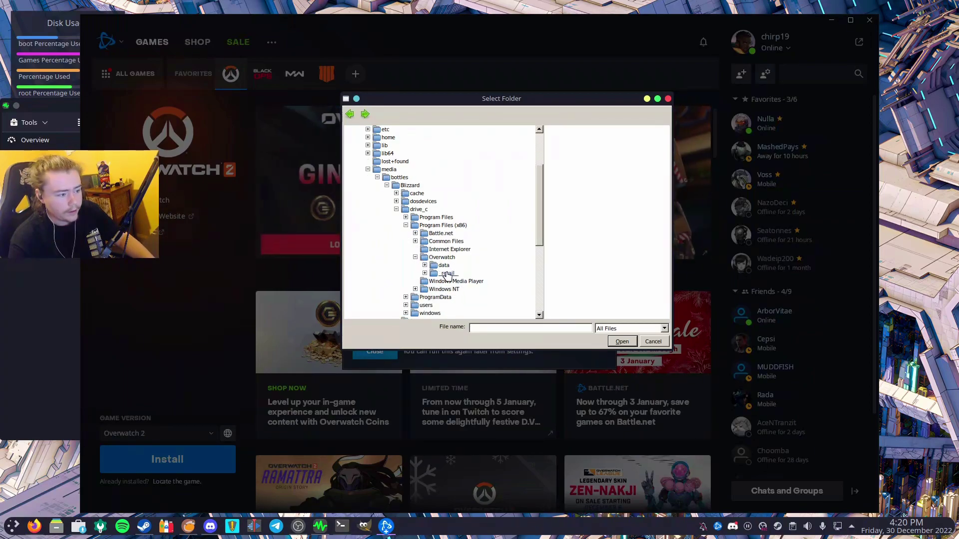
Select the Overwatch folder, check that its path ends in Overwatch, and confirm it as the installed game's location
click(442, 257)
click(563, 132)
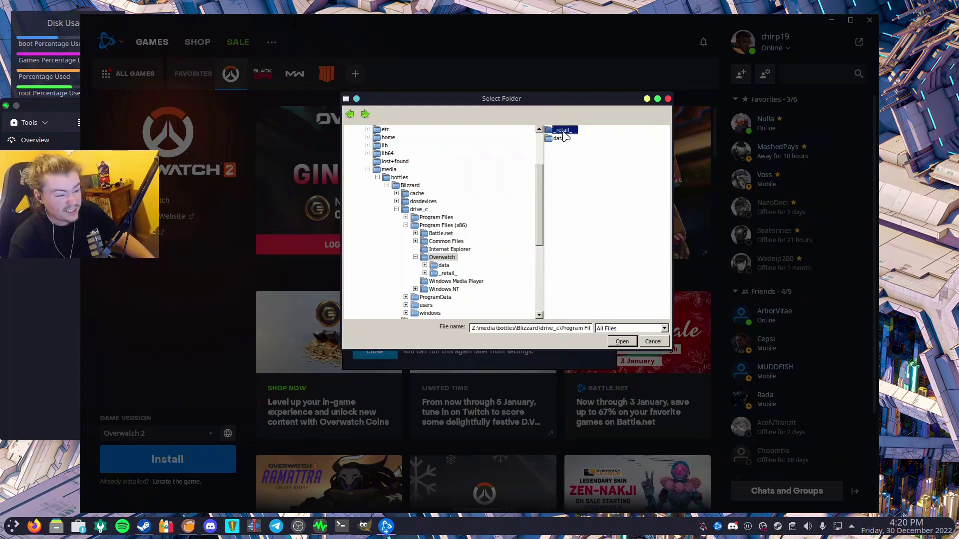
click(552, 328)
key(Right)
key(Right)
key(Right)
key(Right)
key(Right)
key(Right)
key(Right)
key(Right)
key(Right)
key(Right)
key(Right)
key(Right)
key(Right)
key(Right)
key(Right)
key(Right)
key(Right)
key(Right)
key(Right)
key(Right)
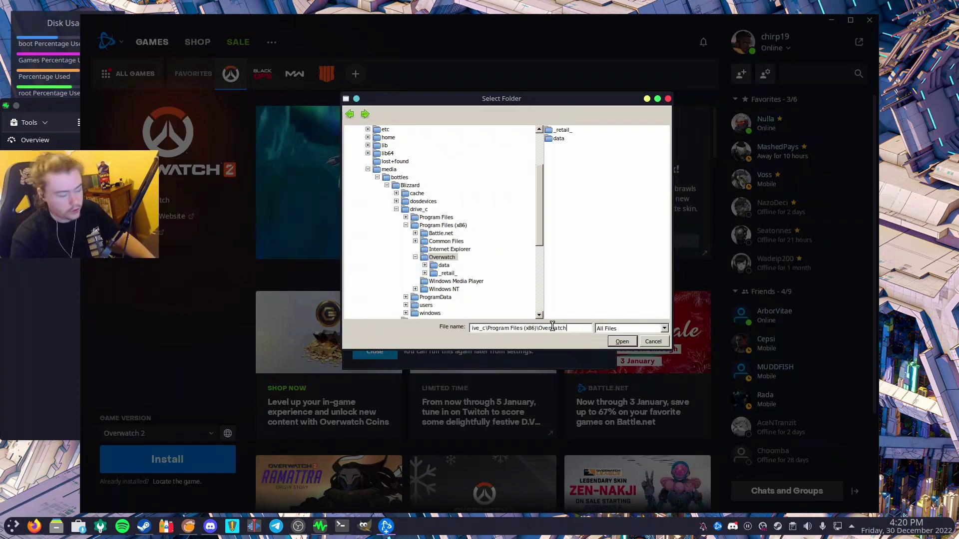
key(BackSpace)
key(BackSpace)
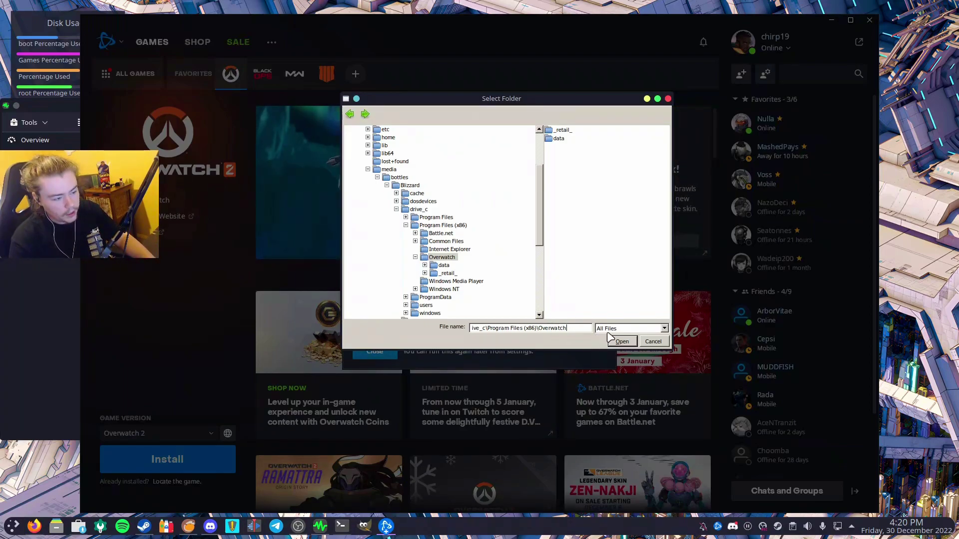
click(619, 341)
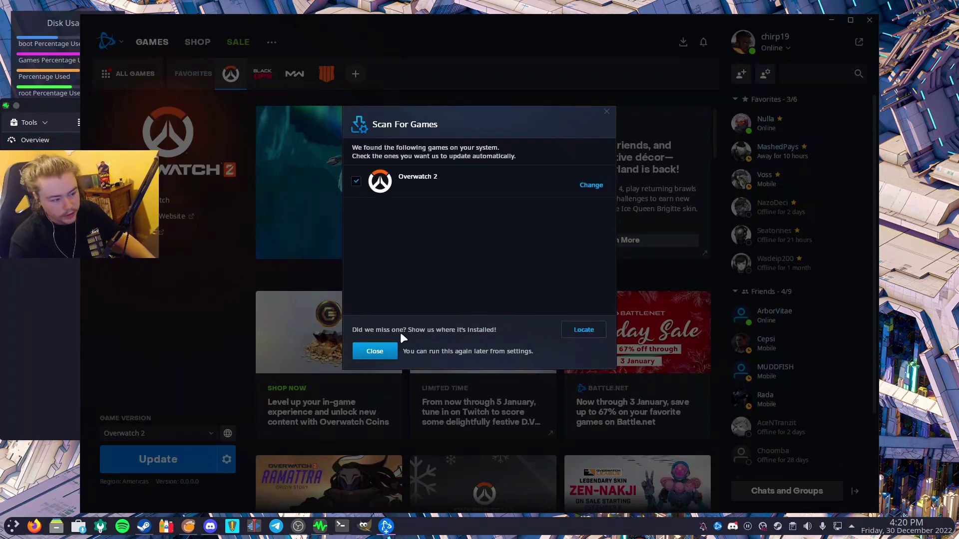
Close the game scan, dismiss the welcome tour and its tip, and launch Overwatch 2
click(390, 352)
click(651, 209)
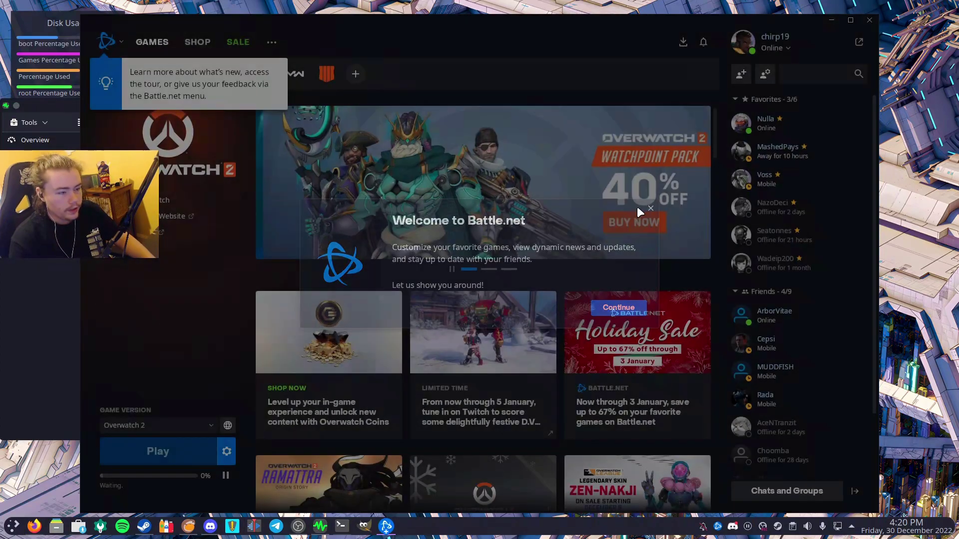
click(97, 148)
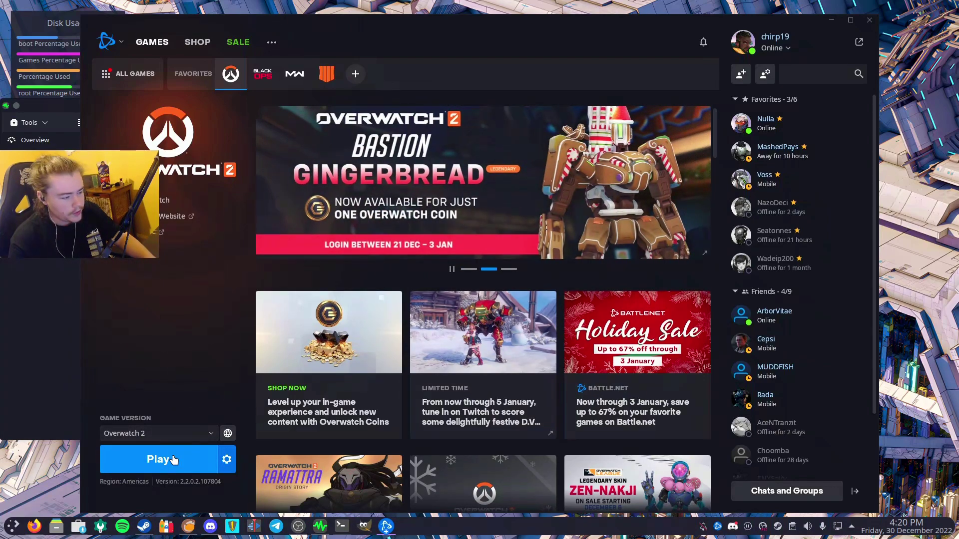
click(172, 458)
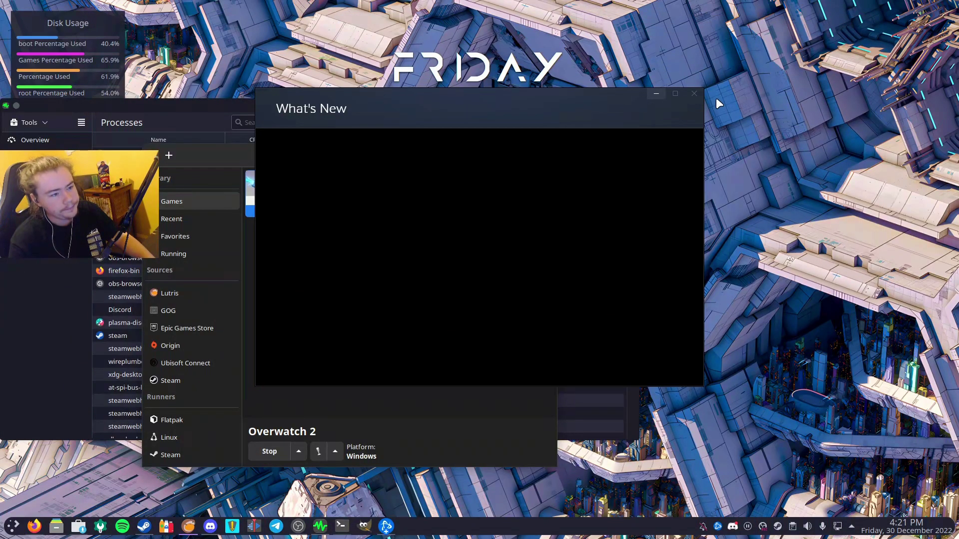
key(super)
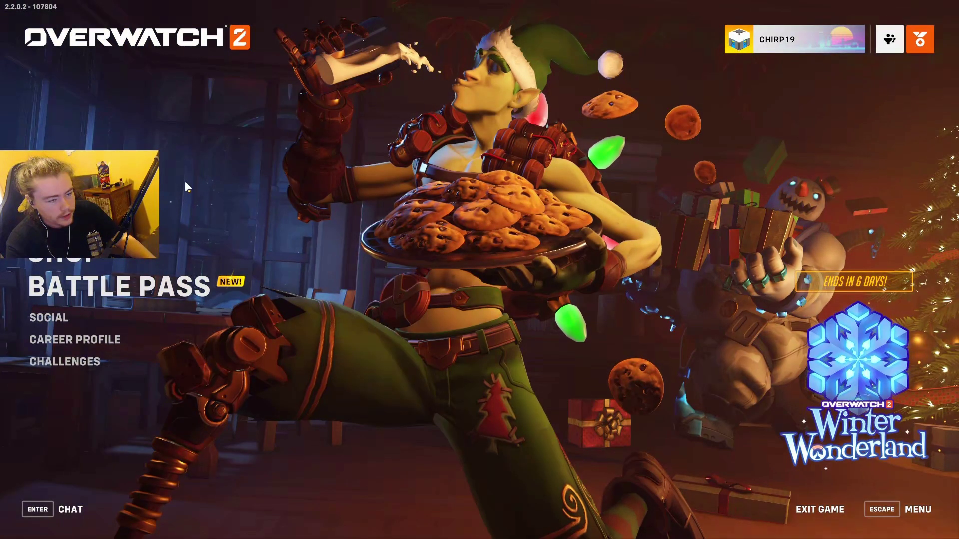
Start the Practice Range from the training modes with Cassidy as the hero
click(185, 183)
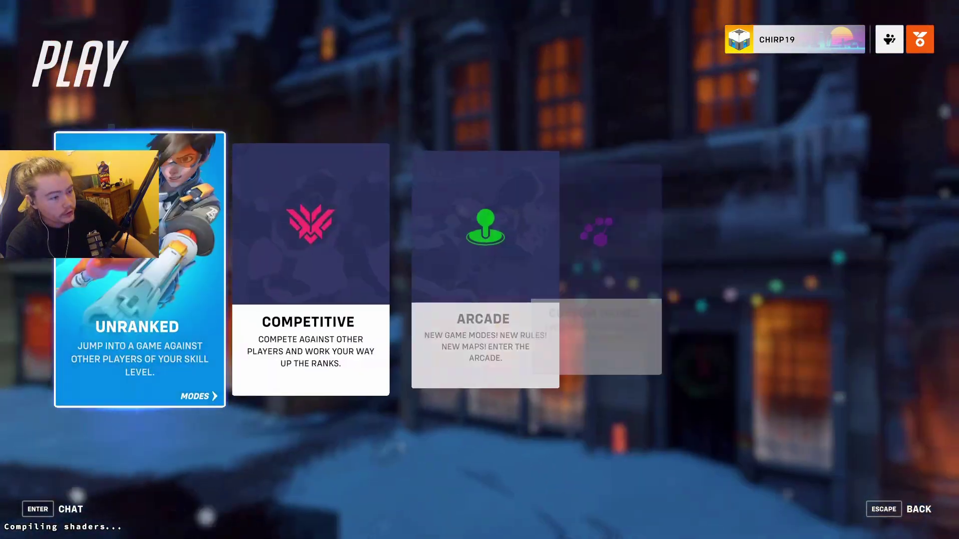
click(819, 209)
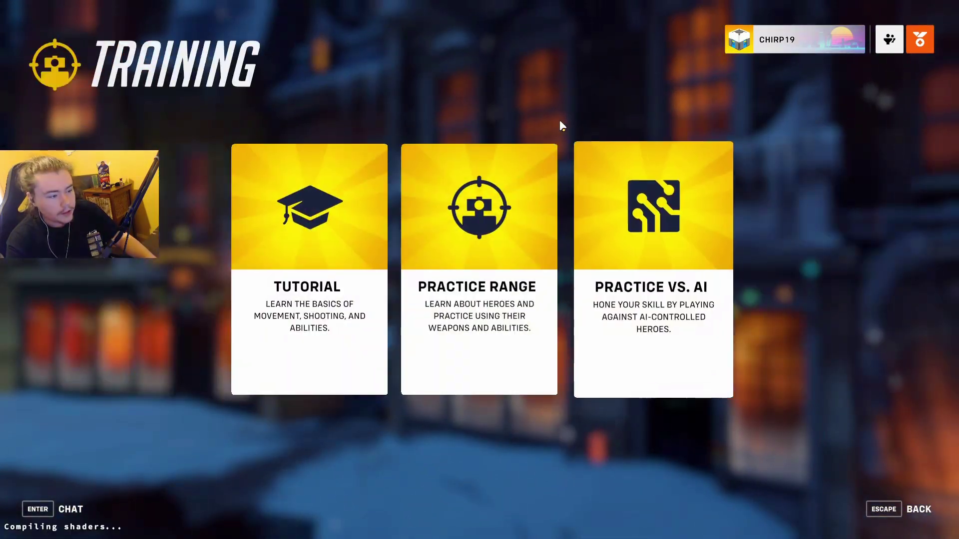
click(472, 247)
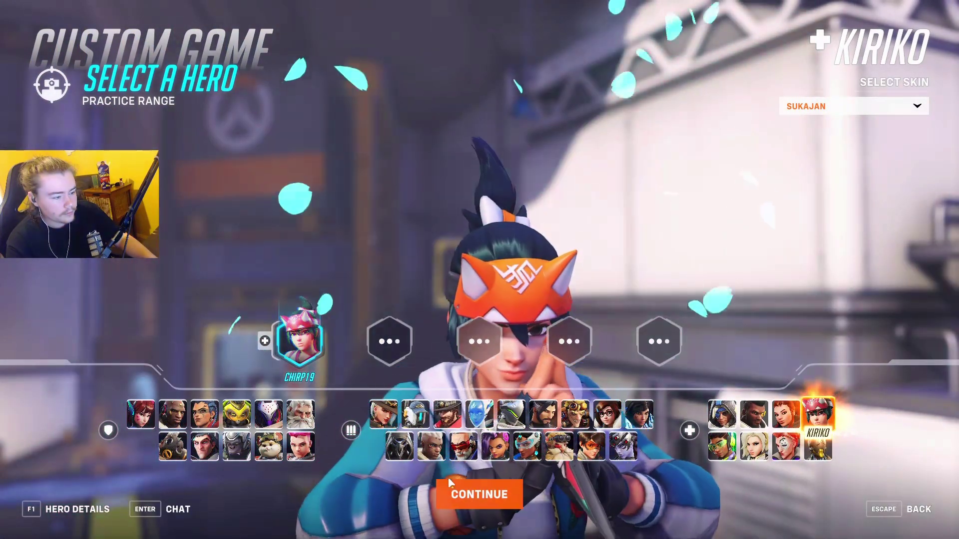
click(459, 414)
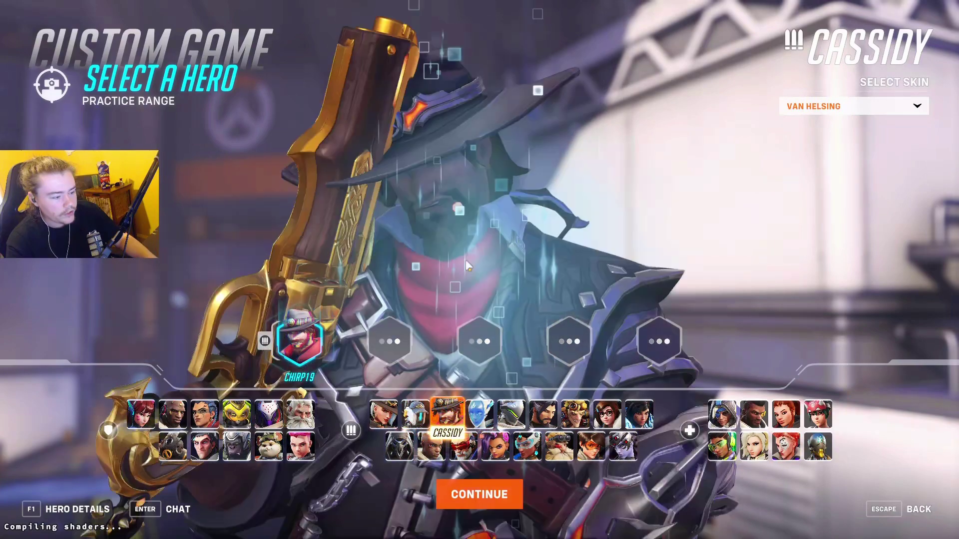
click(479, 495)
Move Cassidy out of the starting room and shoot at the training bots
key(w)
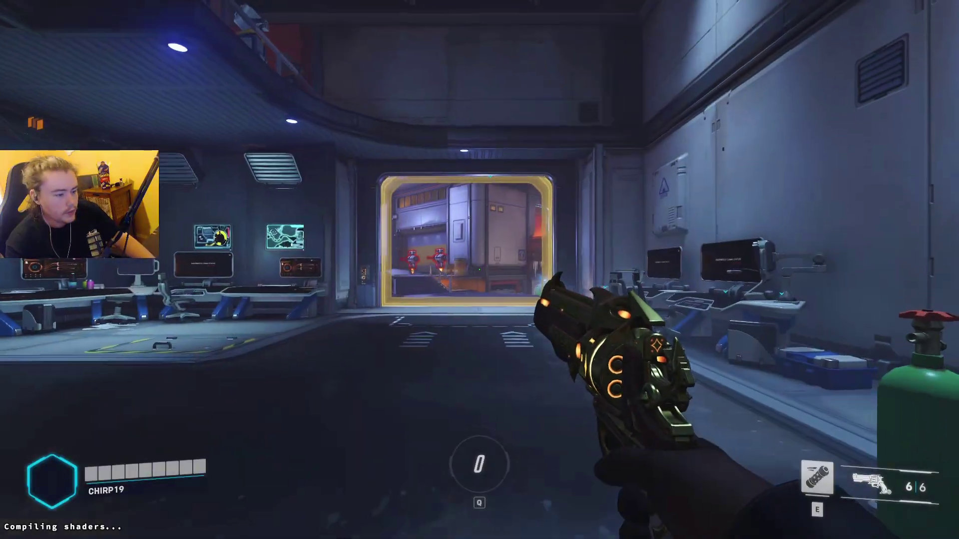
key(shift)
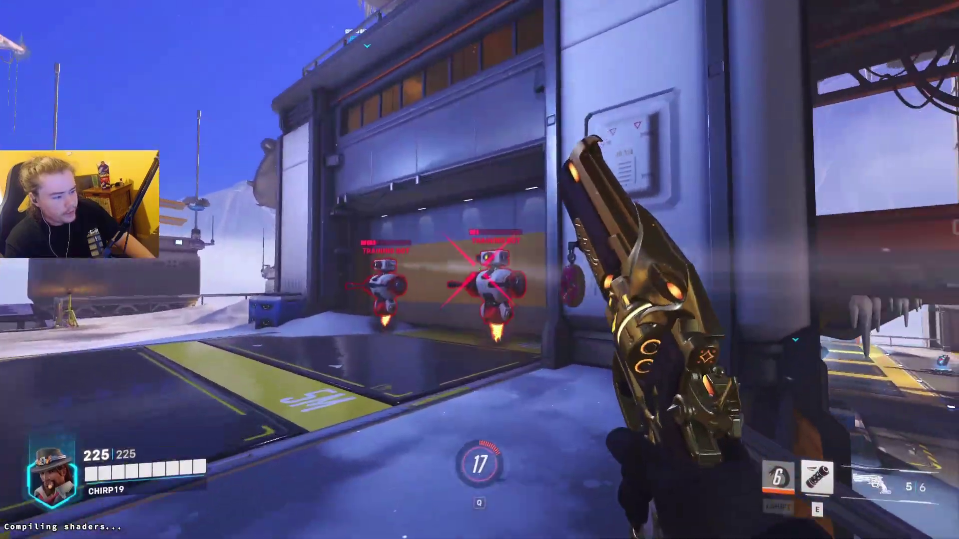
click(480, 270)
In the sound options, set sound effects volume to 78, music volume to 51 and in-game voice volume to 76
key(Escape)
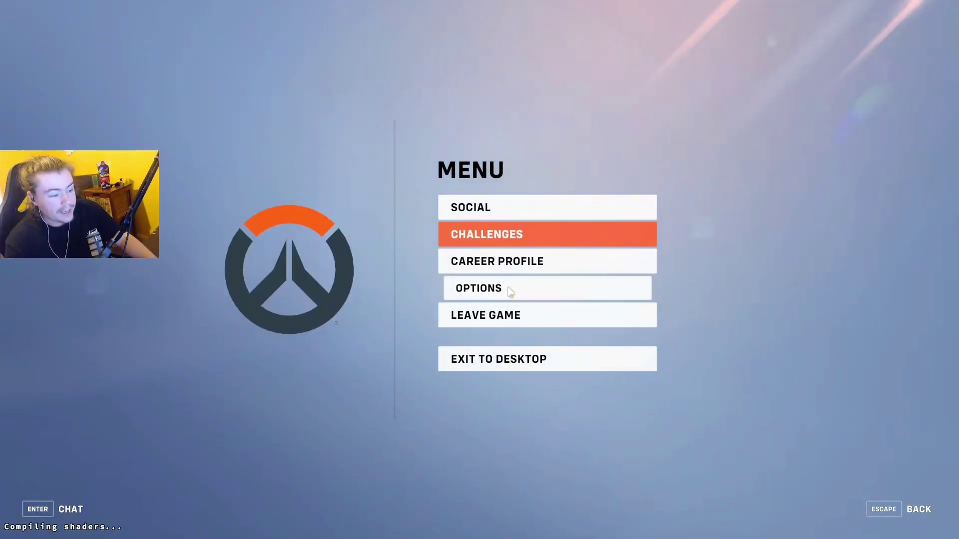
click(508, 290)
click(116, 38)
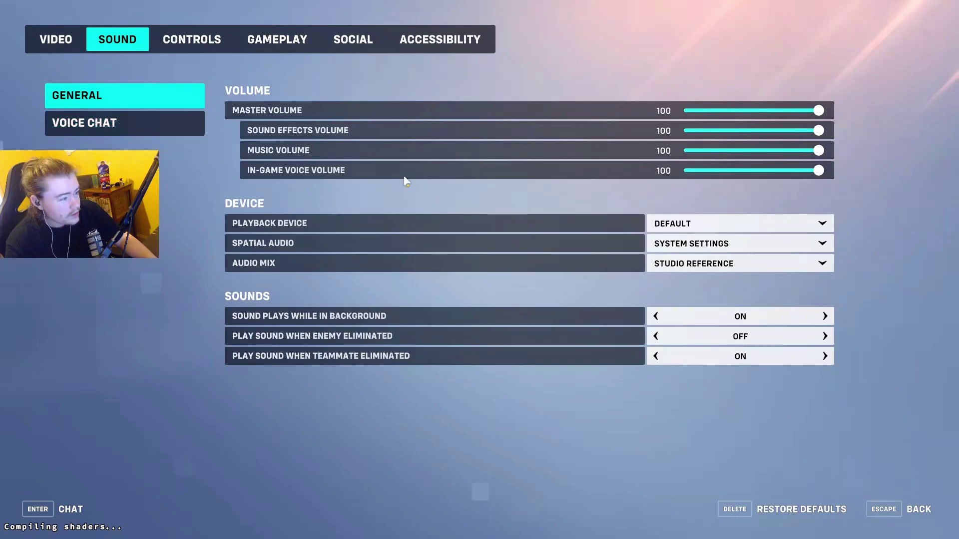
drag(818, 131, 752, 151)
click(790, 131)
click(755, 151)
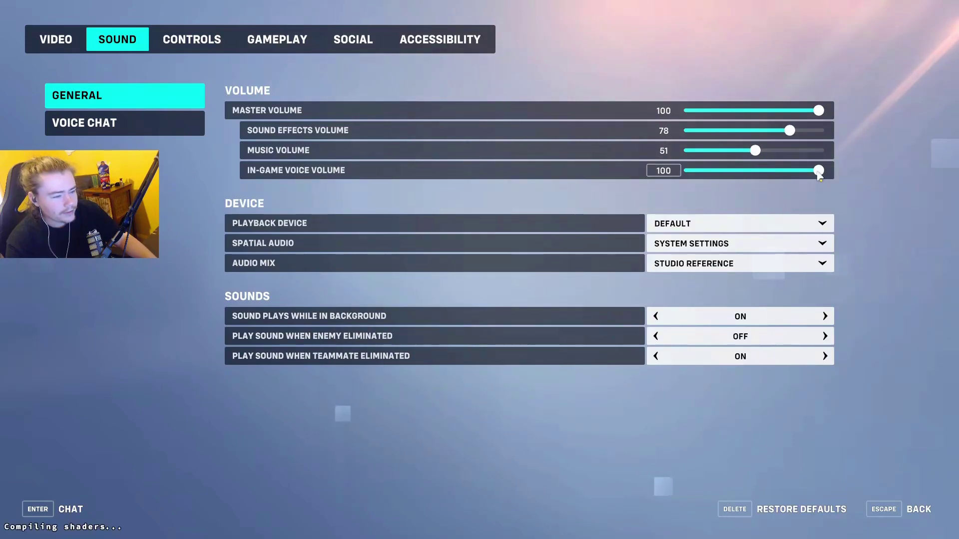
click(788, 171)
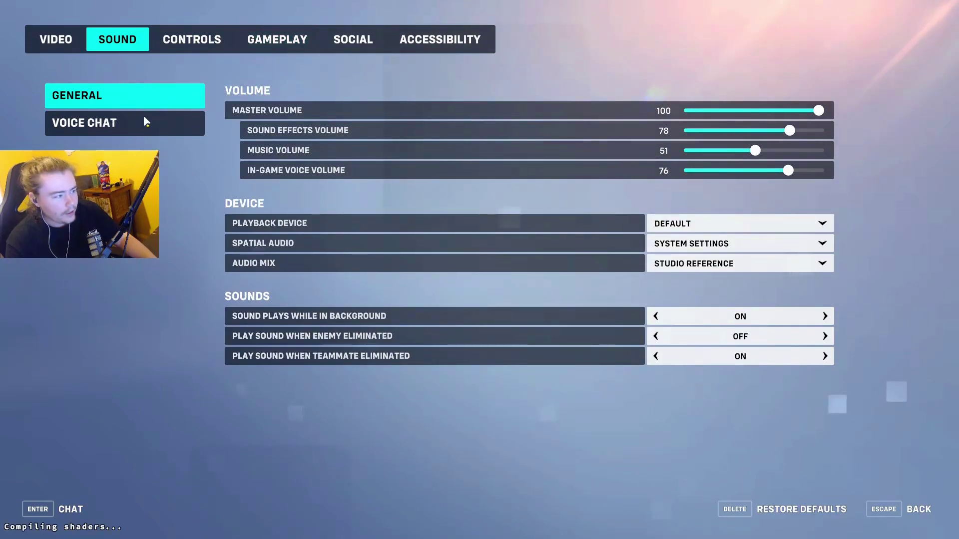
Check the render scale choices, set the overall graphics quality to Medium and apply it
click(56, 39)
click(740, 191)
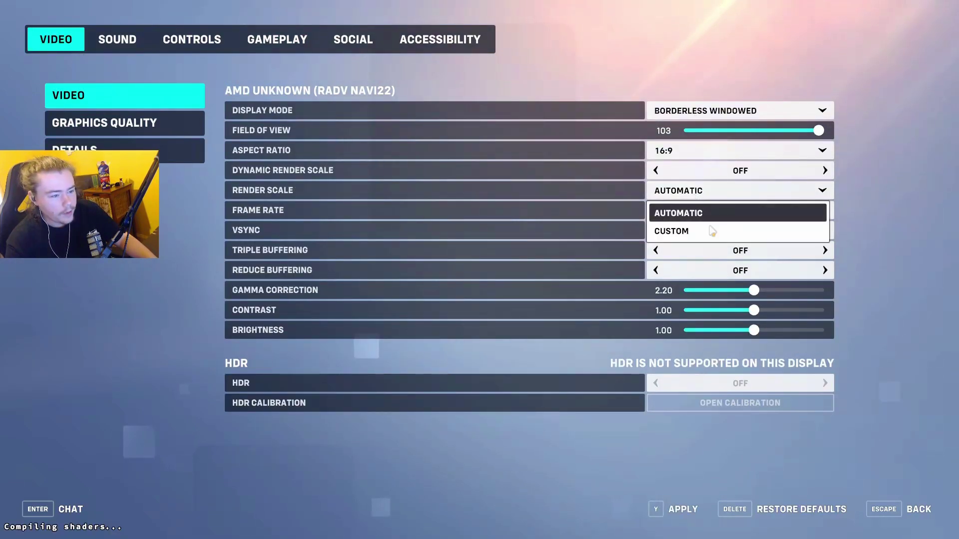
click(166, 128)
click(719, 111)
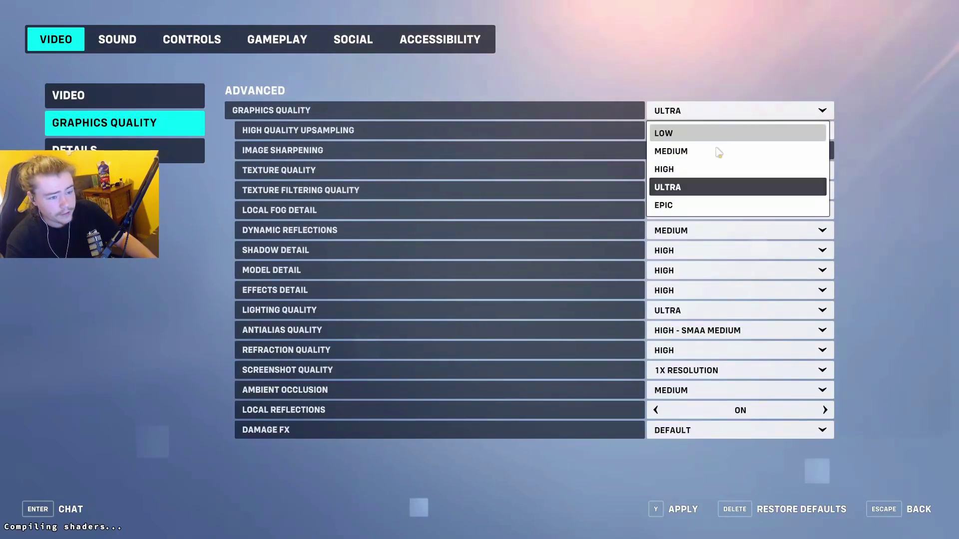
click(720, 150)
click(675, 509)
Set the display mode to Fullscreen and the resolution to 1920 x 1080 (144)
click(180, 153)
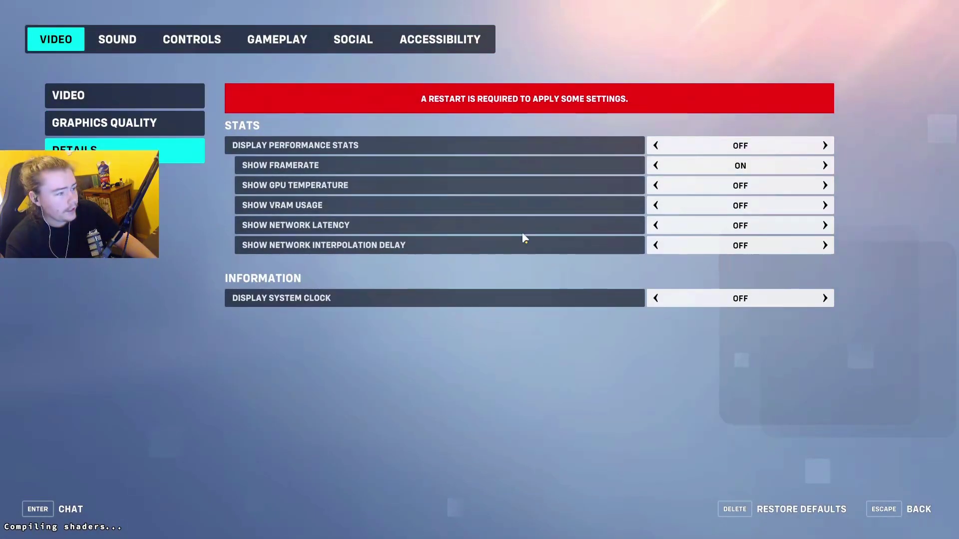
click(94, 93)
click(821, 146)
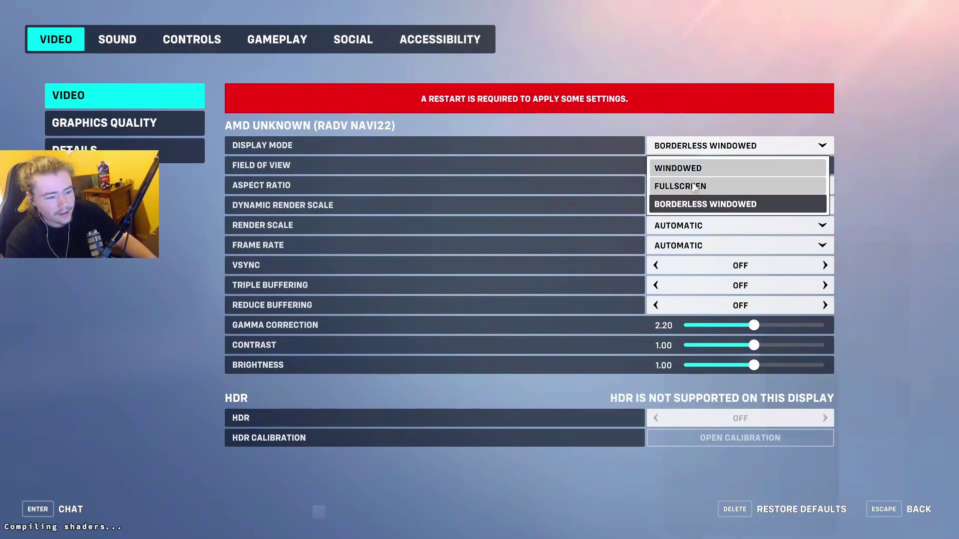
click(704, 180)
click(692, 185)
scroll(699, 300, down, 3)
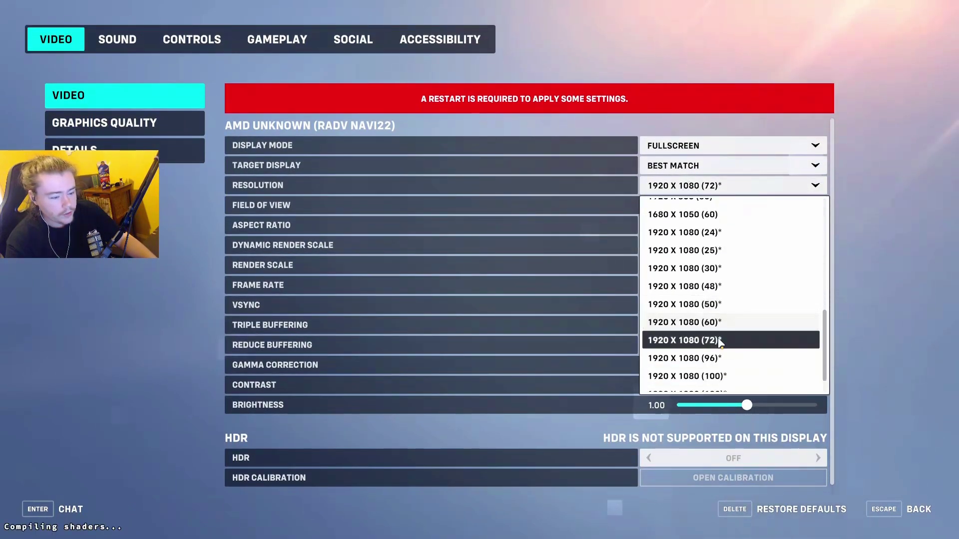
click(684, 385)
Set both the render scale and the frame rate to Custom, and apply the video settings
click(685, 266)
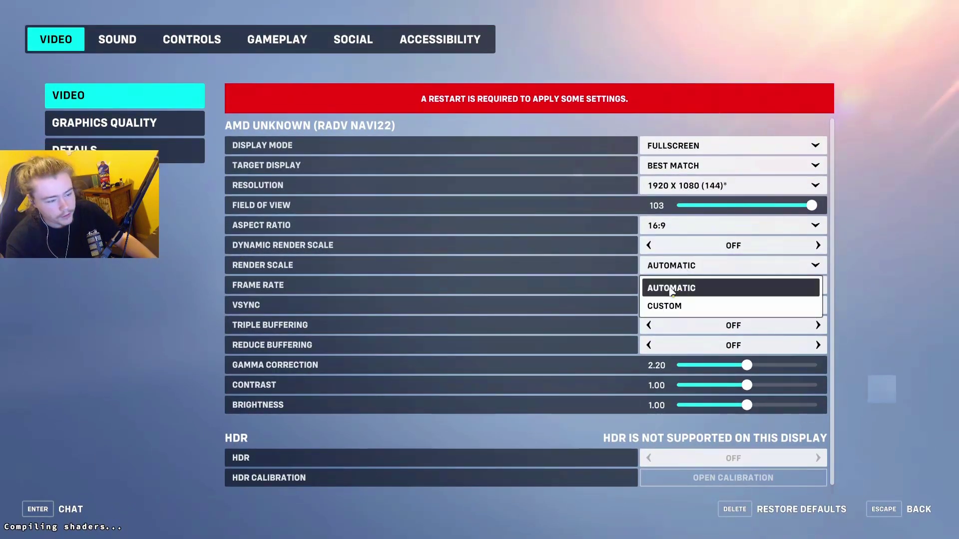
click(664, 304)
click(669, 305)
click(665, 344)
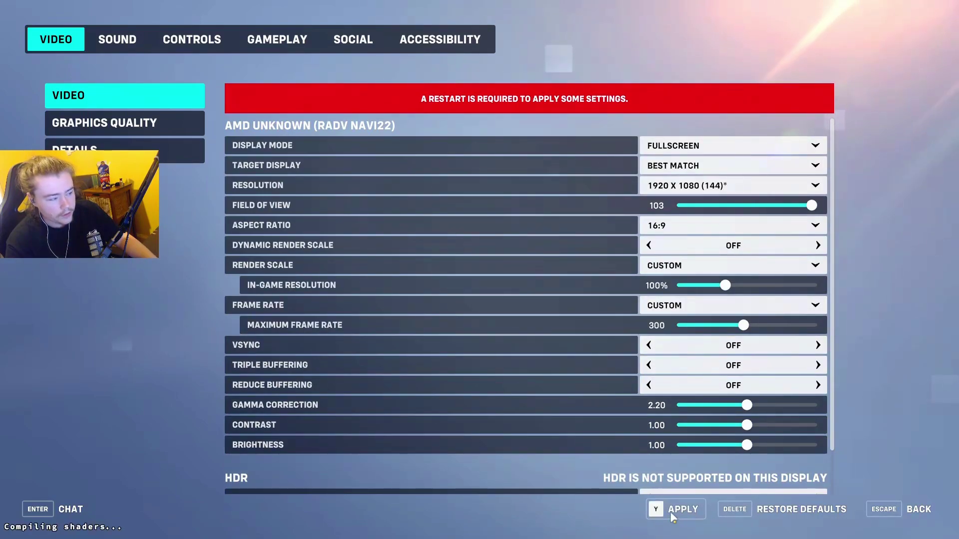
click(670, 511)
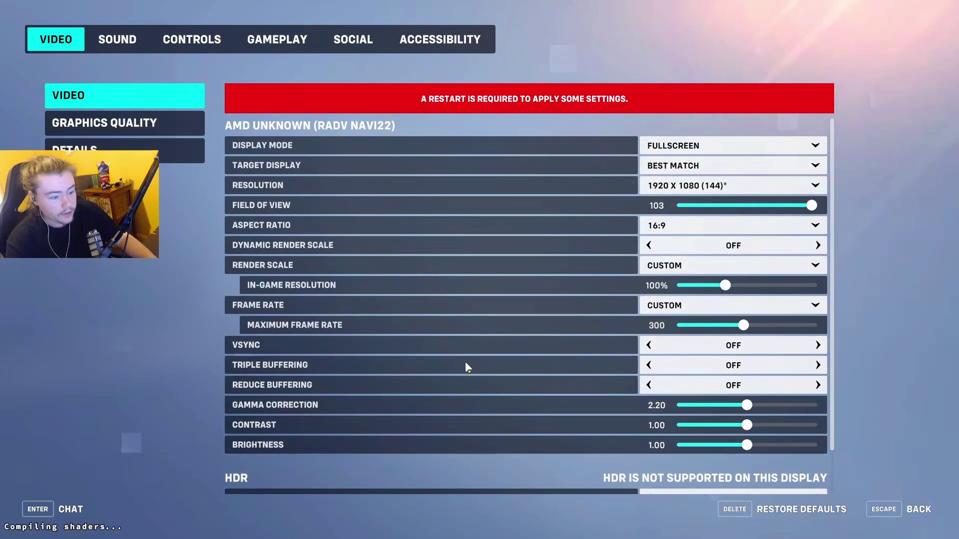
In the video details, turn on the performance stats display and network latency readout, and apply the changes
scroll(467, 366, down, 2)
click(114, 155)
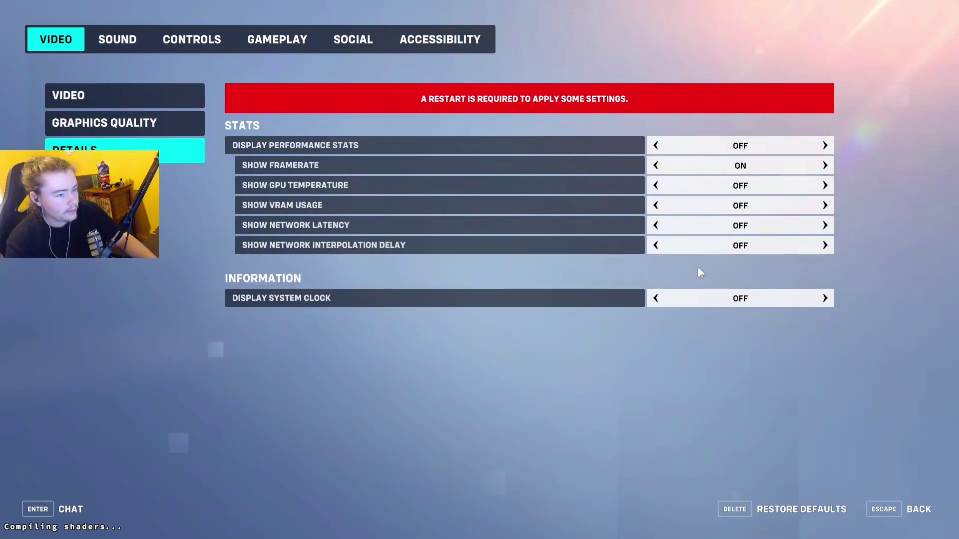
click(824, 145)
click(672, 509)
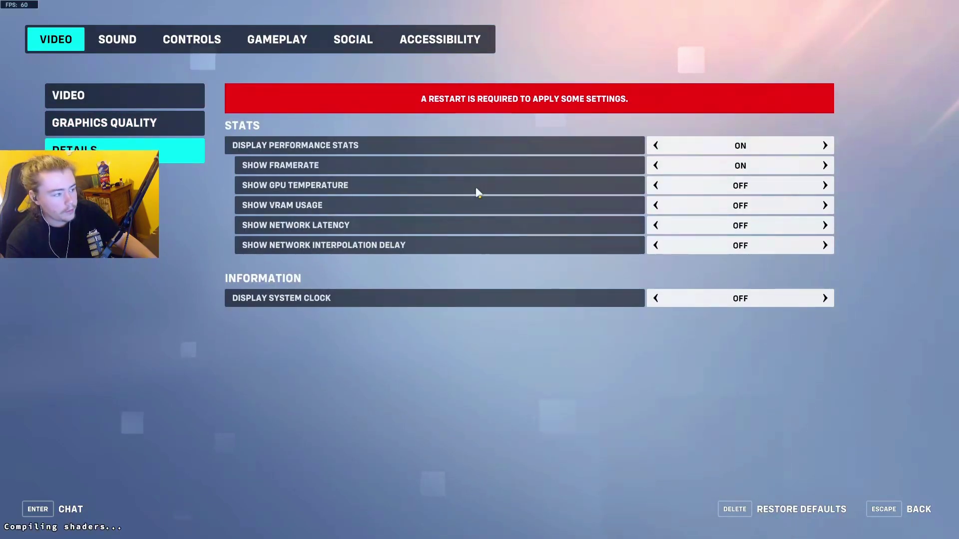
click(825, 225)
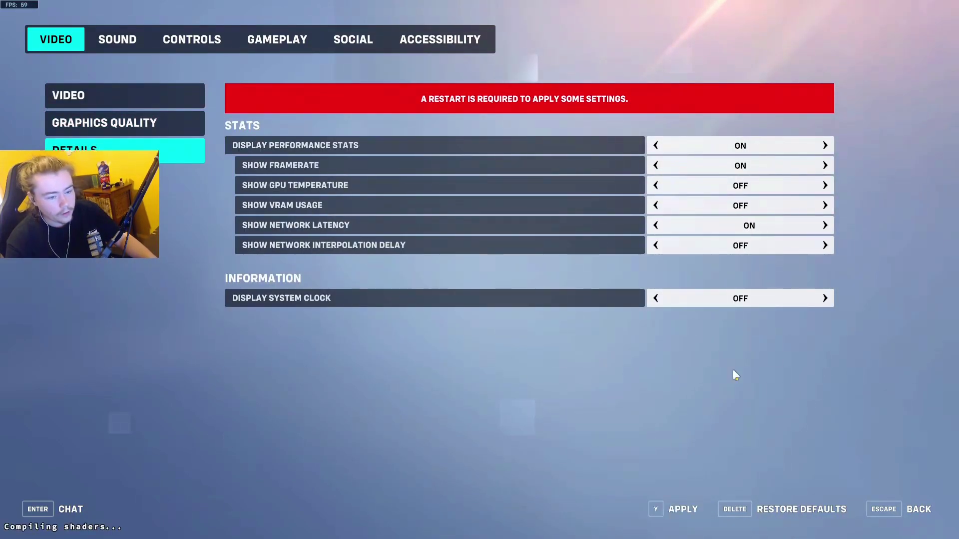
click(664, 509)
Return to the Practice Range, shoot the Tracer bot and reload the revolver
key(Escape)
key(Escape)
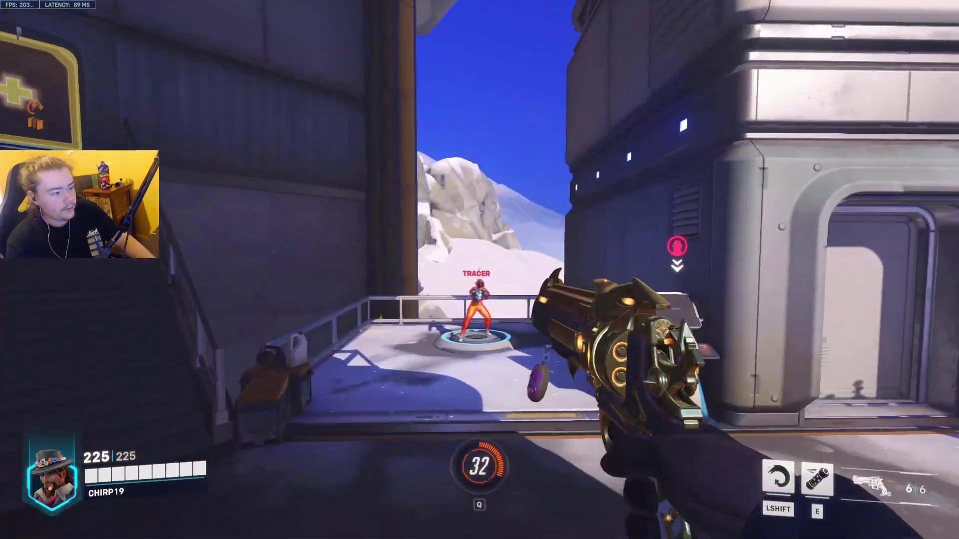
click(479, 269)
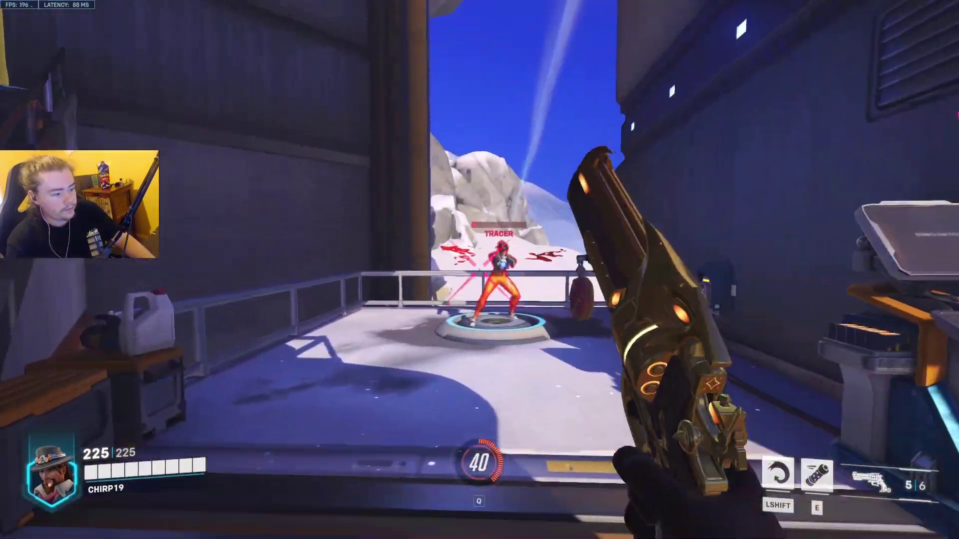
key(r)
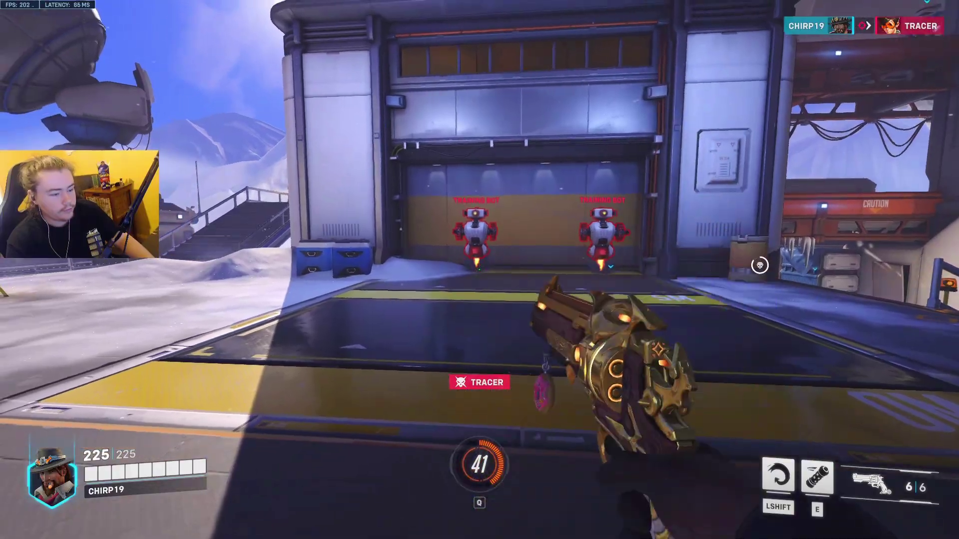
Exit Overwatch 2 to the desktop and minimise the System Monitor window behind Lutris
key(Escape)
click(480, 359)
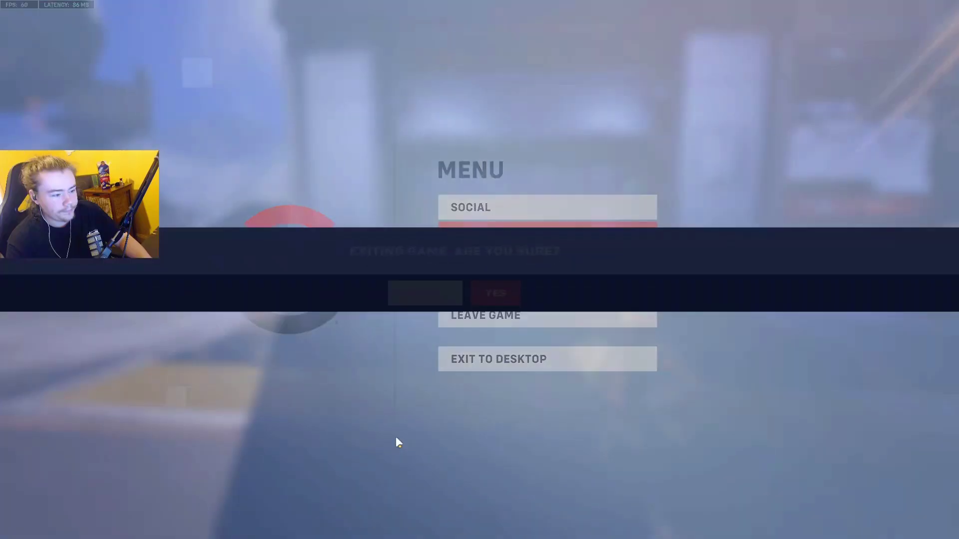
click(509, 308)
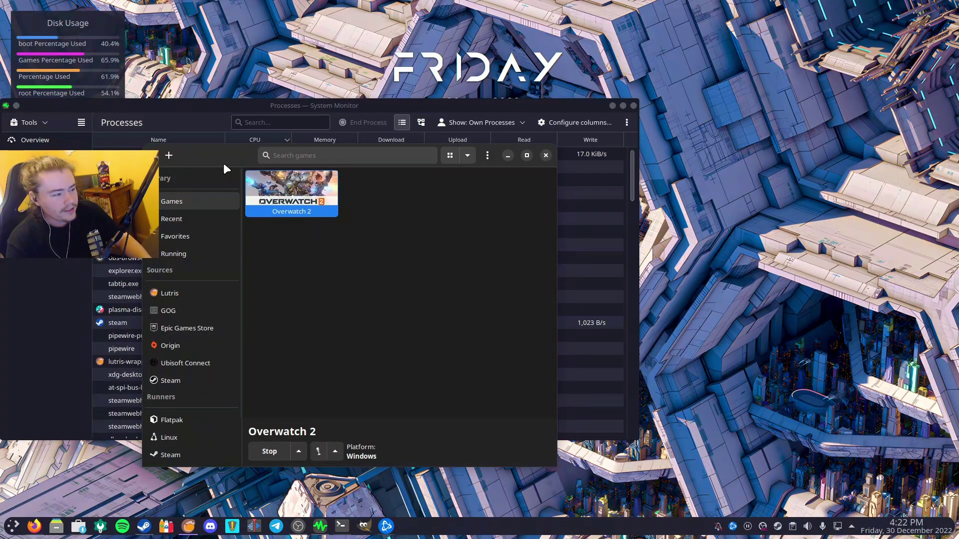
drag(223, 163, 336, 168)
click(613, 106)
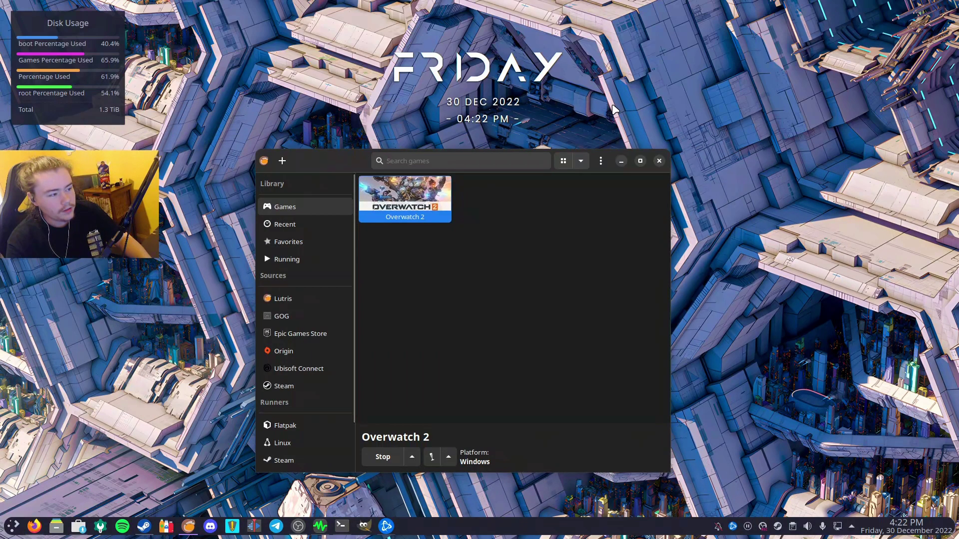
Search the Lutris website installers for "ea desktop" and review the EA App installer without installing it
click(282, 159)
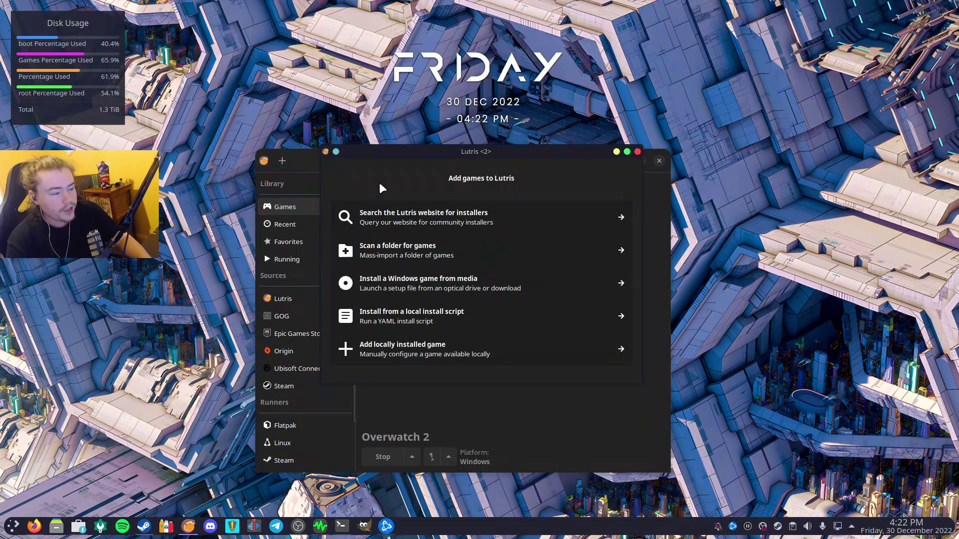
click(386, 208)
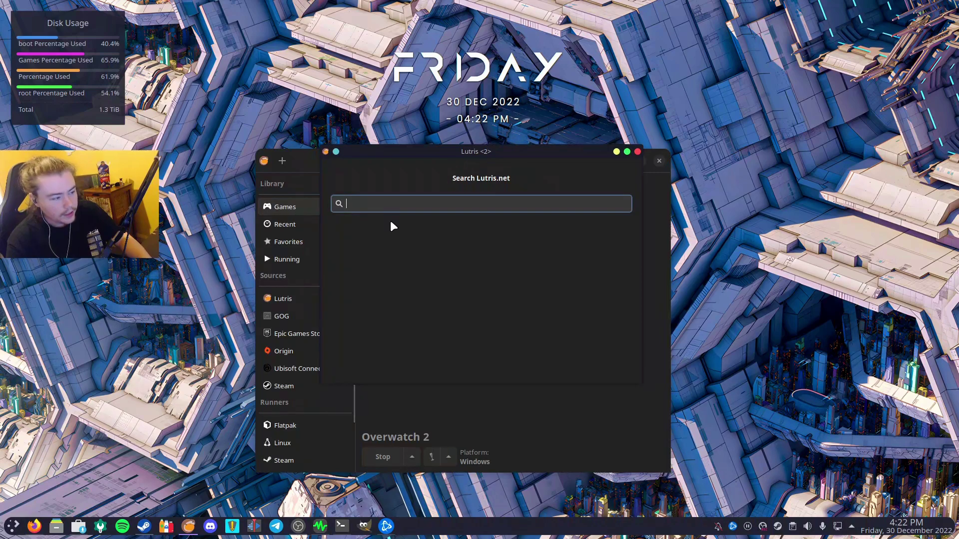
text(ea)
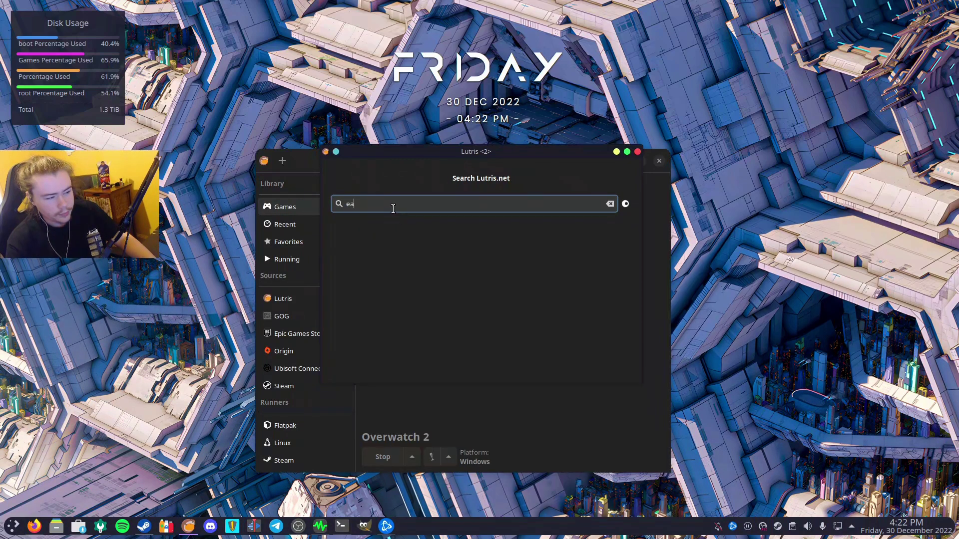
scroll(423, 306, down, 6)
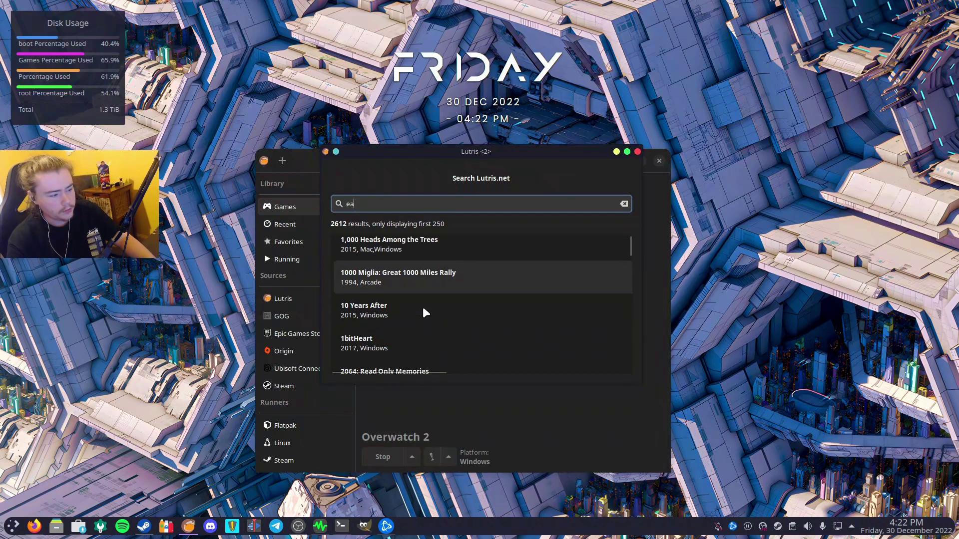
scroll(424, 309, down, 3)
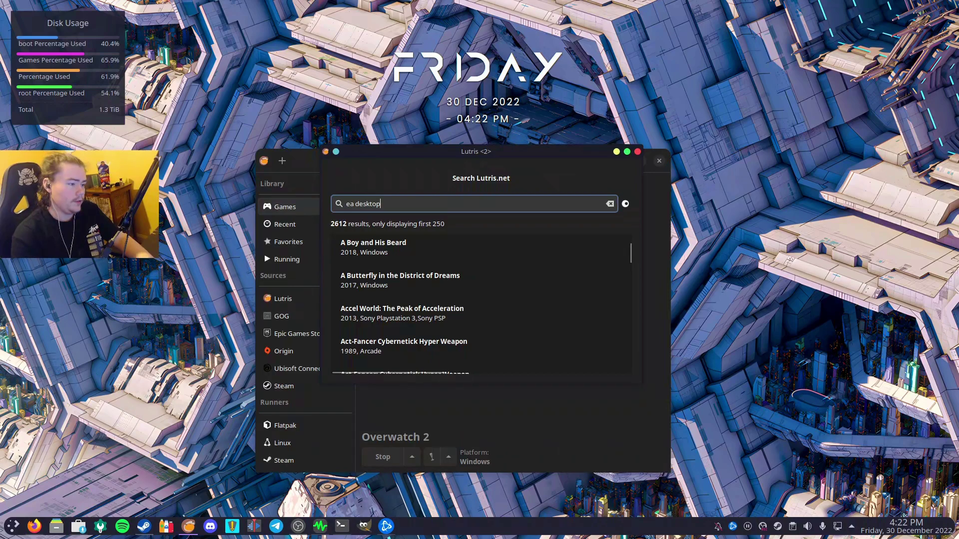
click(394, 255)
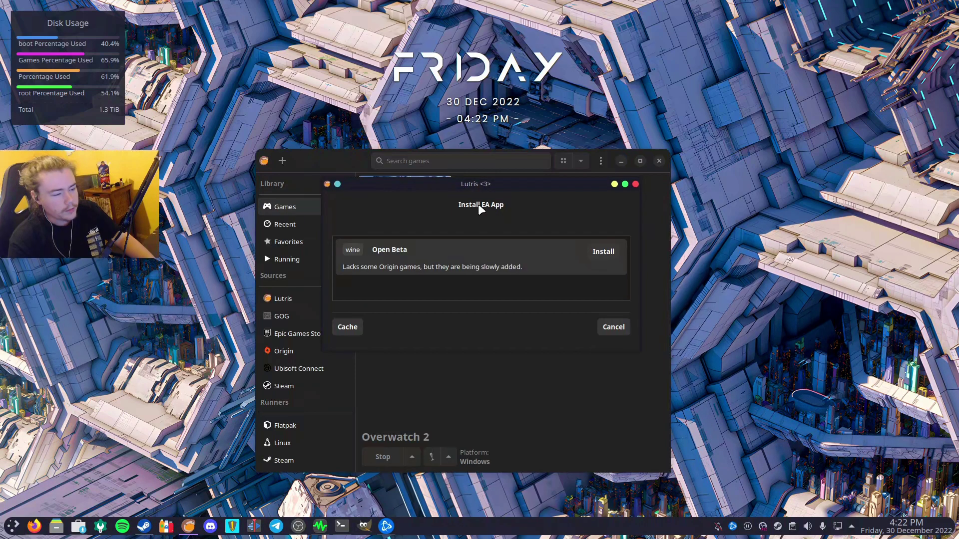
drag(497, 186, 496, 193)
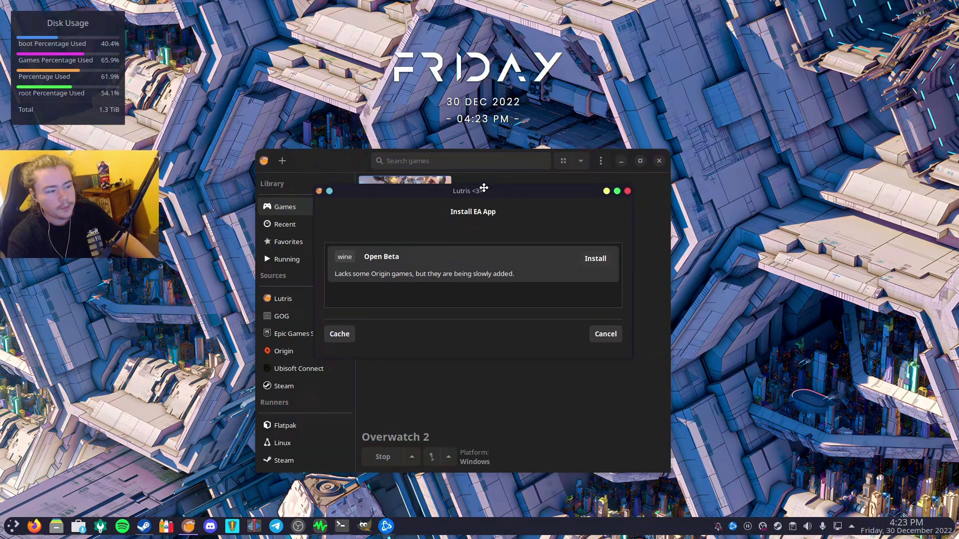
click(627, 191)
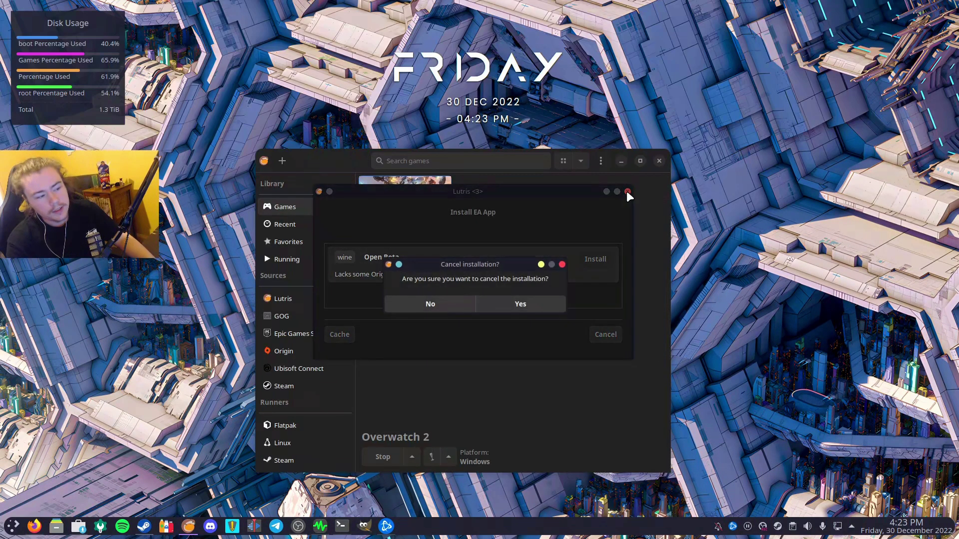
click(519, 302)
View the Origin source in Lutris, switch to the Steam source and reload its games
click(310, 354)
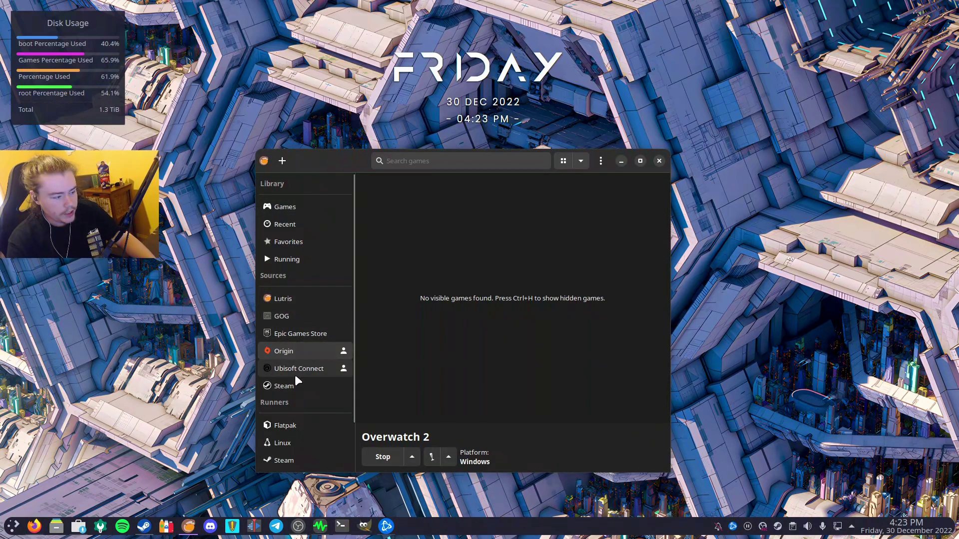
click(320, 389)
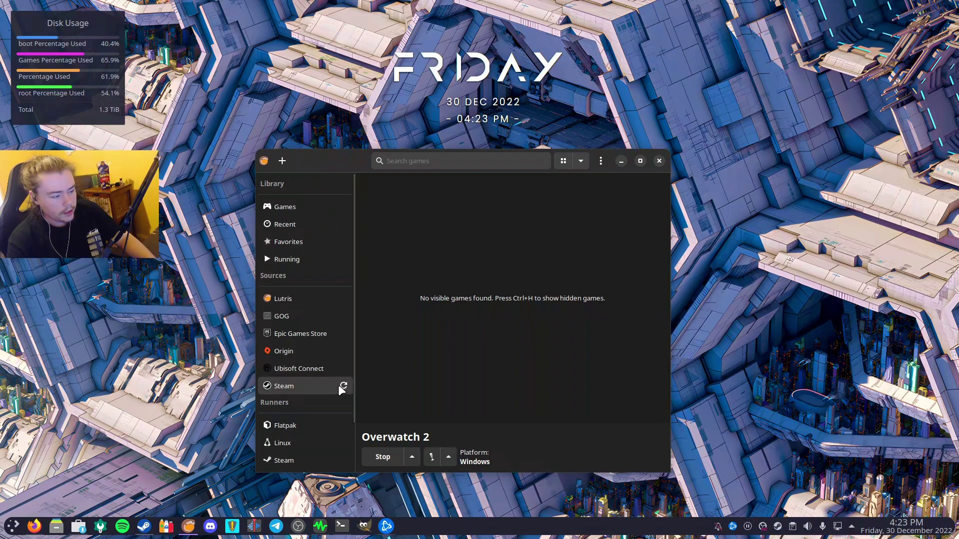
click(342, 385)
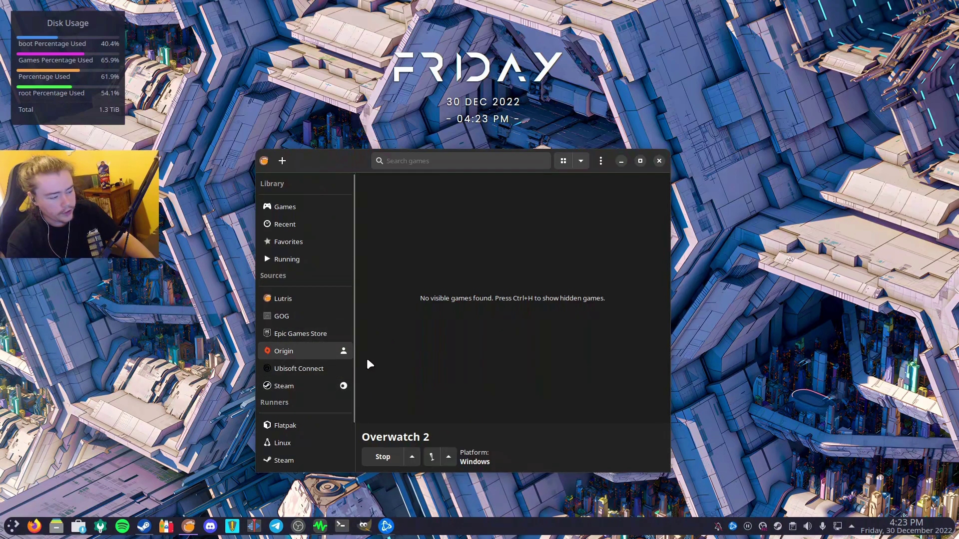
Install the latest Origin launcher from the Origin source, keeping the default directory and downloading OriginSetup.exe
click(343, 350)
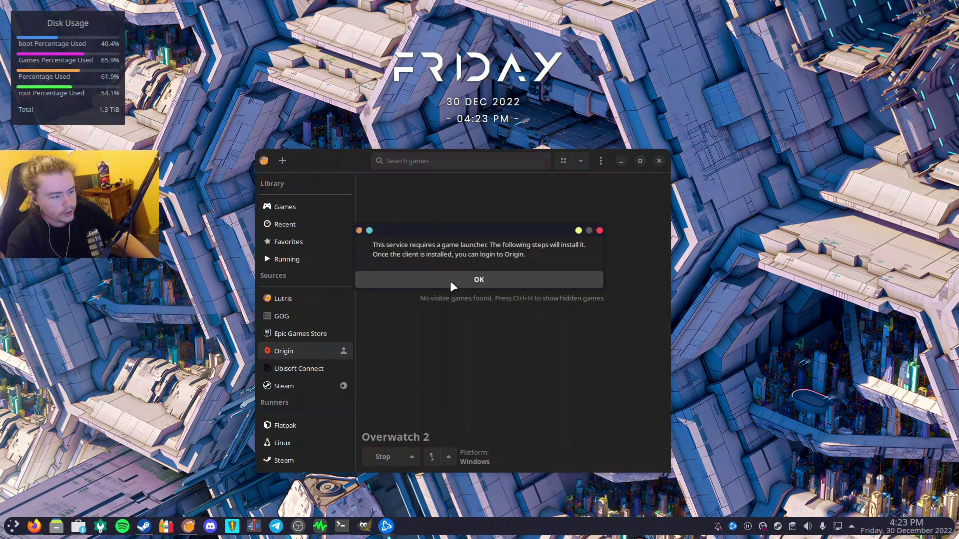
click(451, 282)
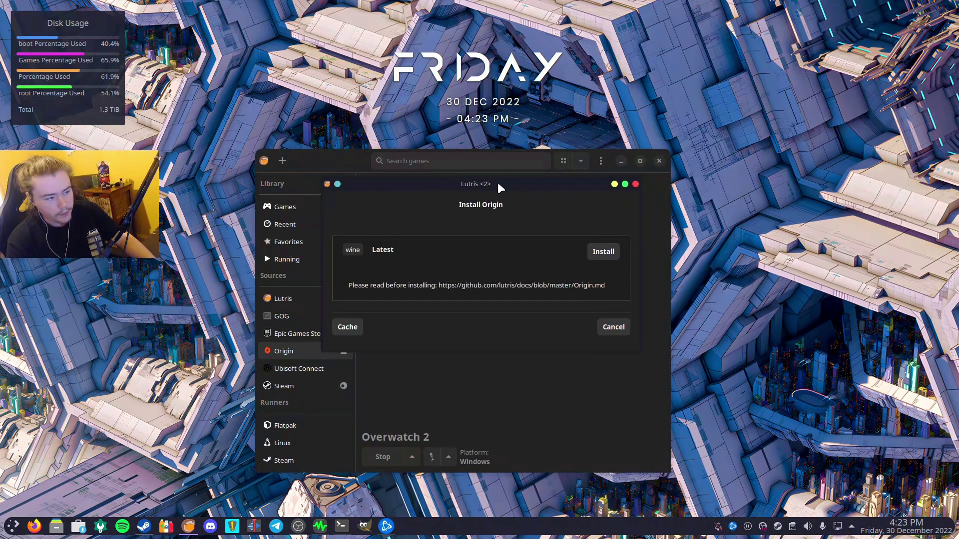
click(595, 255)
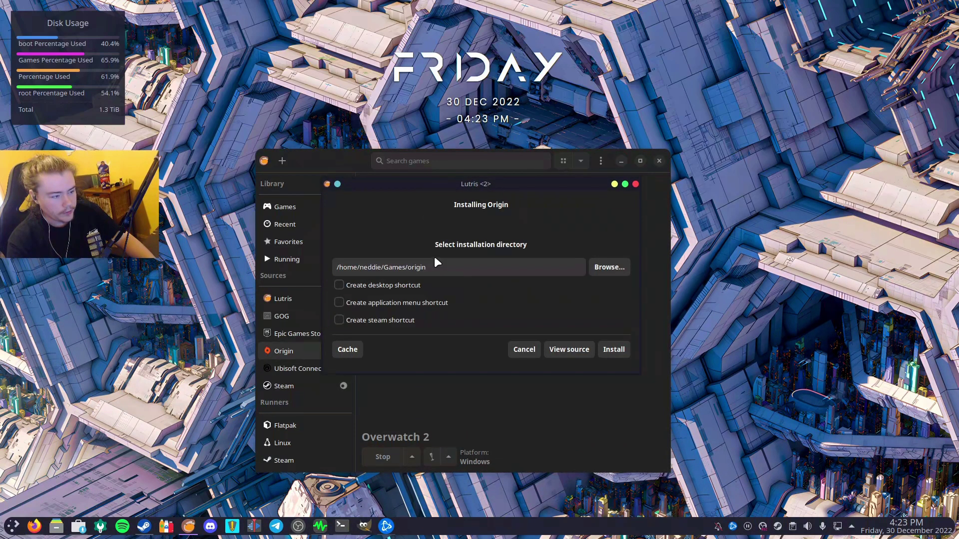
click(613, 349)
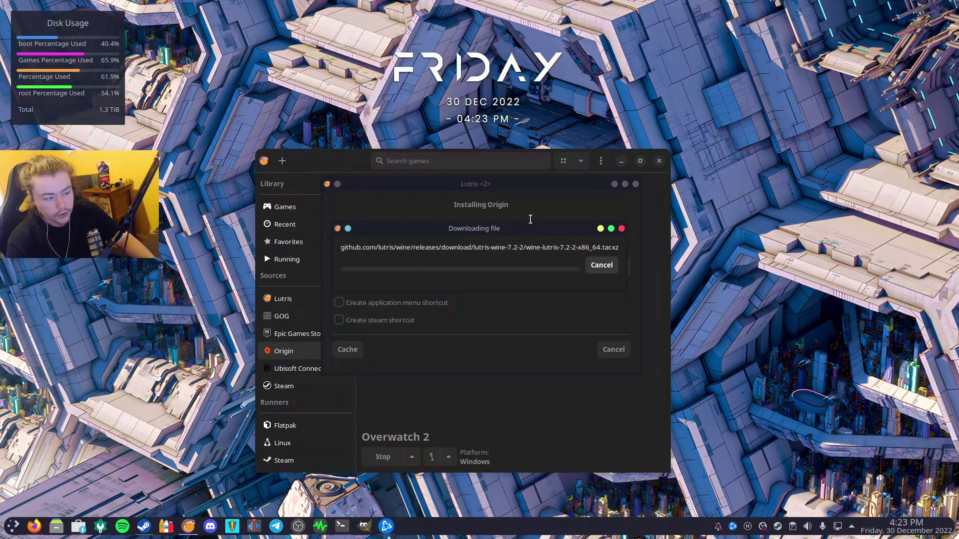
drag(474, 229, 276, 190)
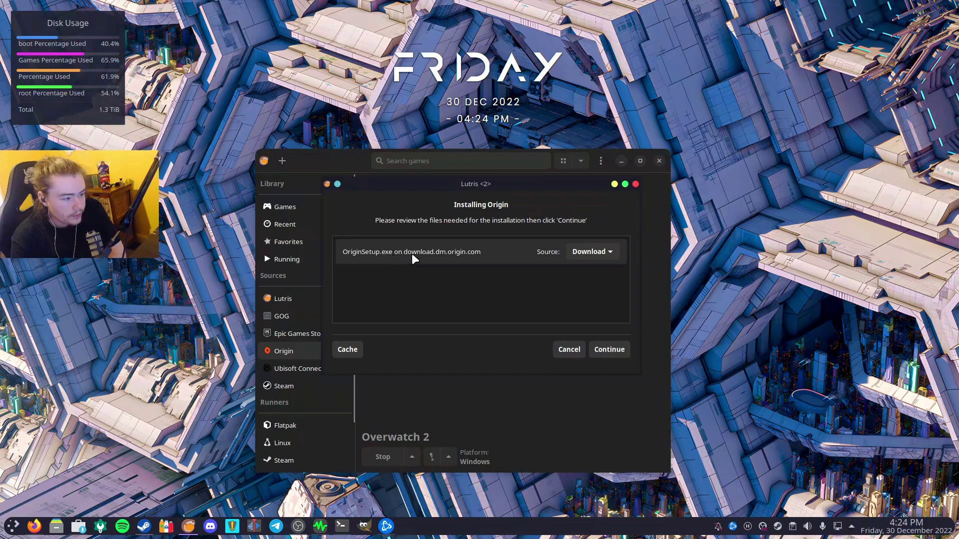
click(608, 349)
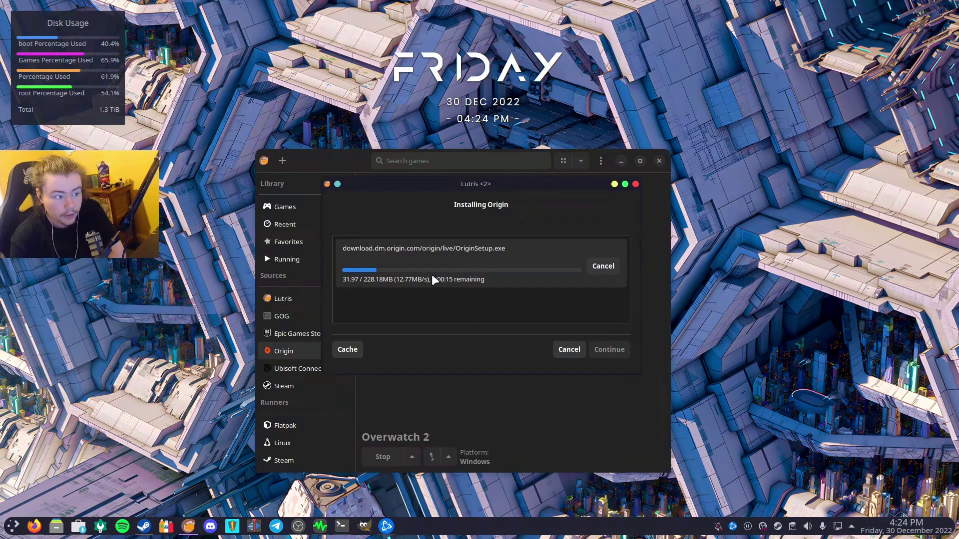
drag(459, 185, 266, 120)
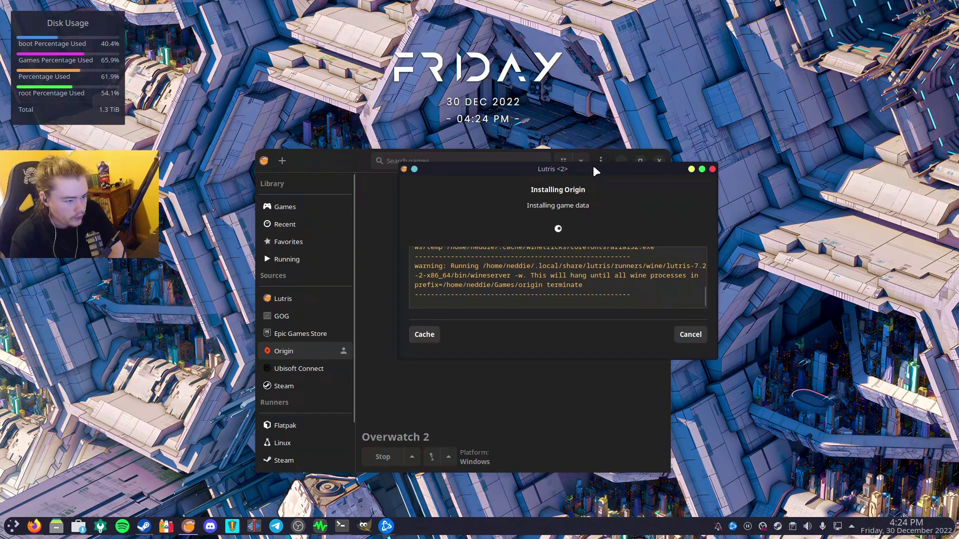
drag(594, 171, 532, 53)
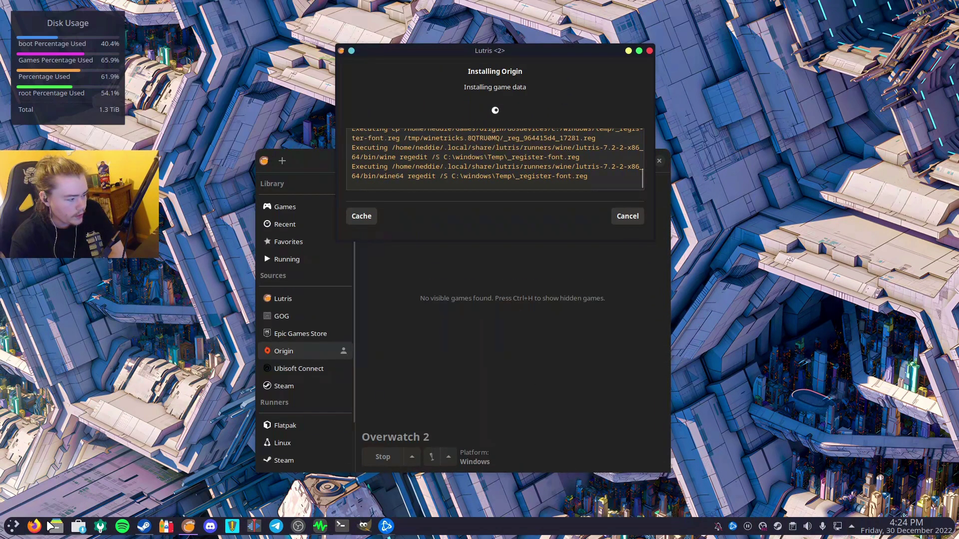
Switch to the Dolphin file manager and examine the contents of drive_c inside Home > Games > overwatch-2
click(385, 526)
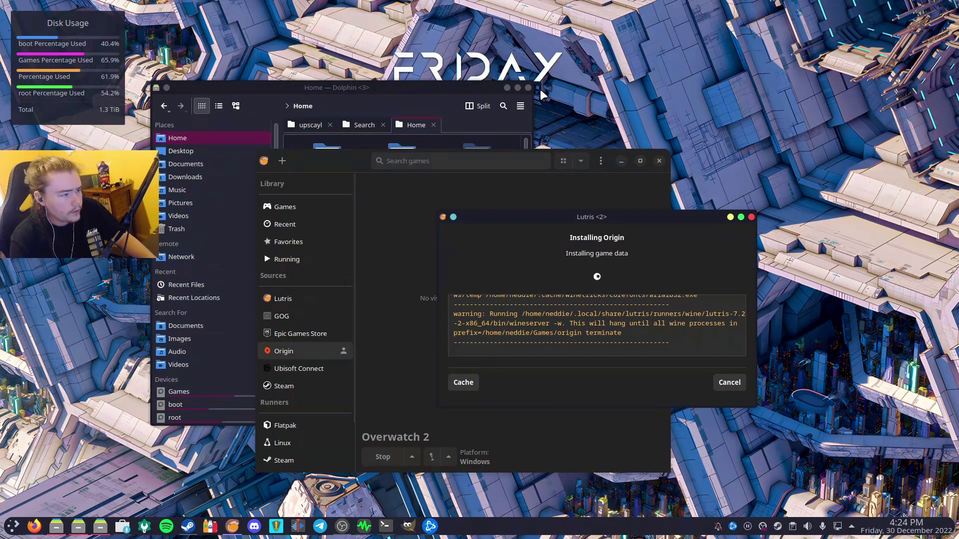
click(528, 87)
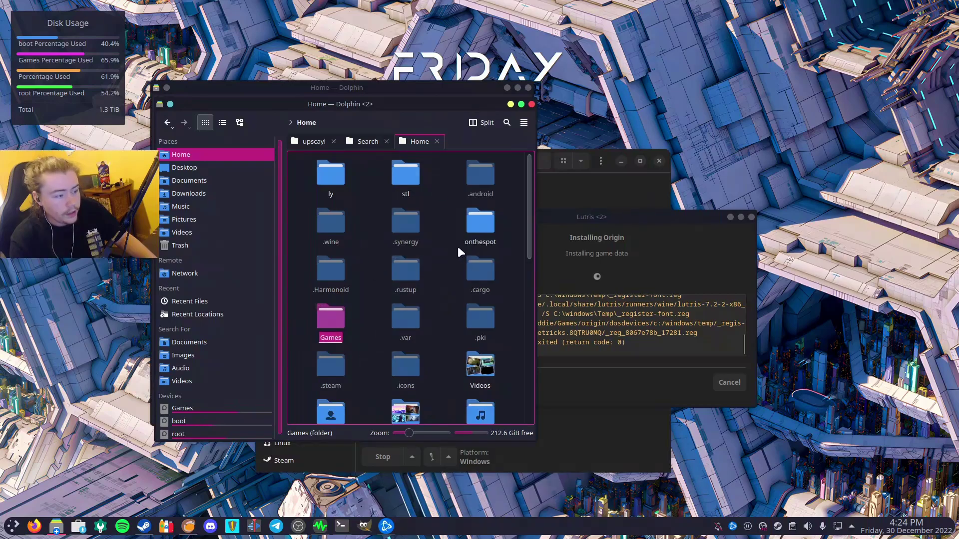
double_click(343, 319)
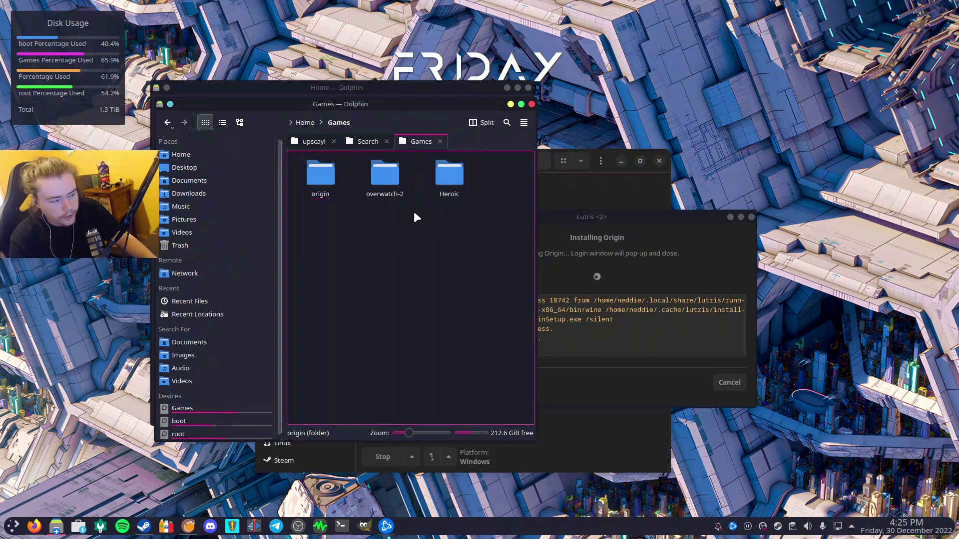
click(384, 182)
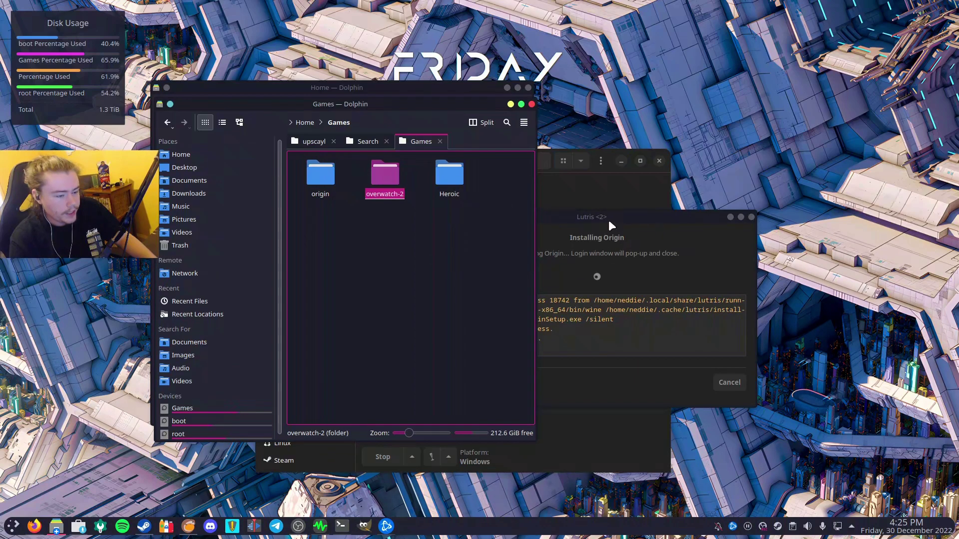
double_click(388, 175)
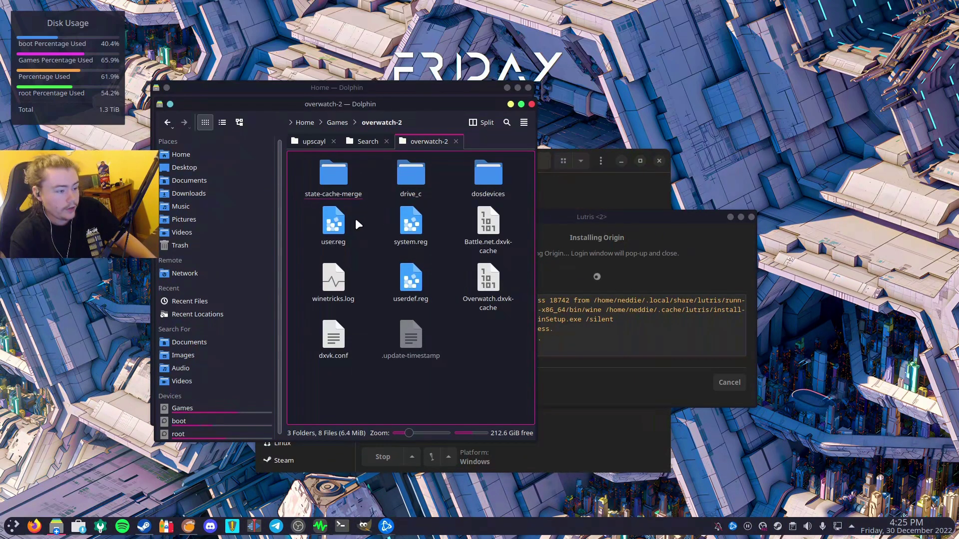
double_click(407, 193)
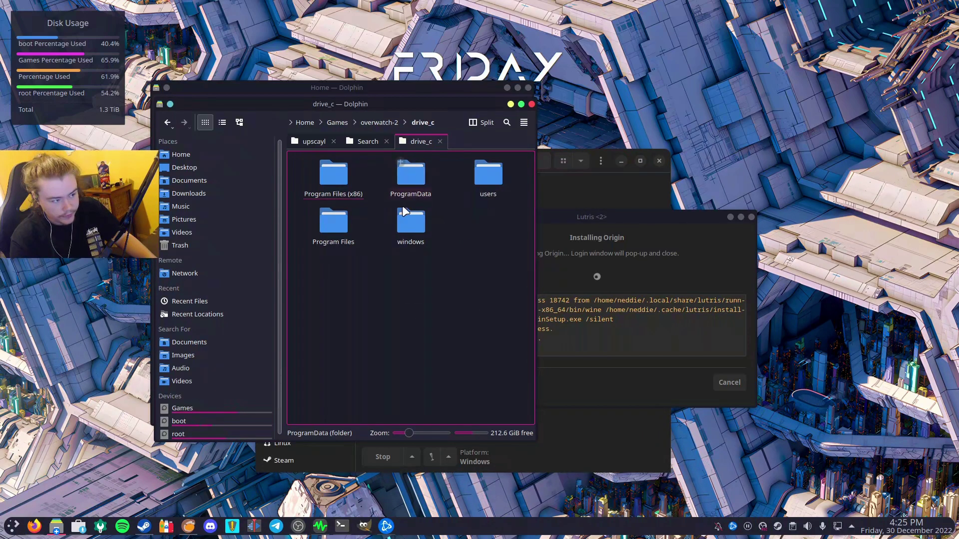
key(ctrl+a)
click(408, 282)
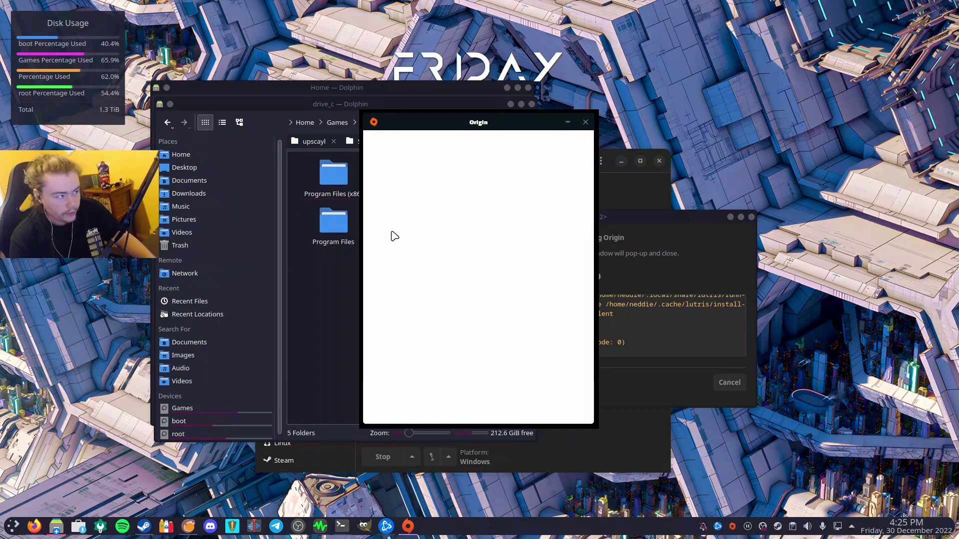
Return to the overwatch-2 folder, place the Origin sign-in window beside it for viewing, and close that window without signing in
drag(458, 125, 657, 93)
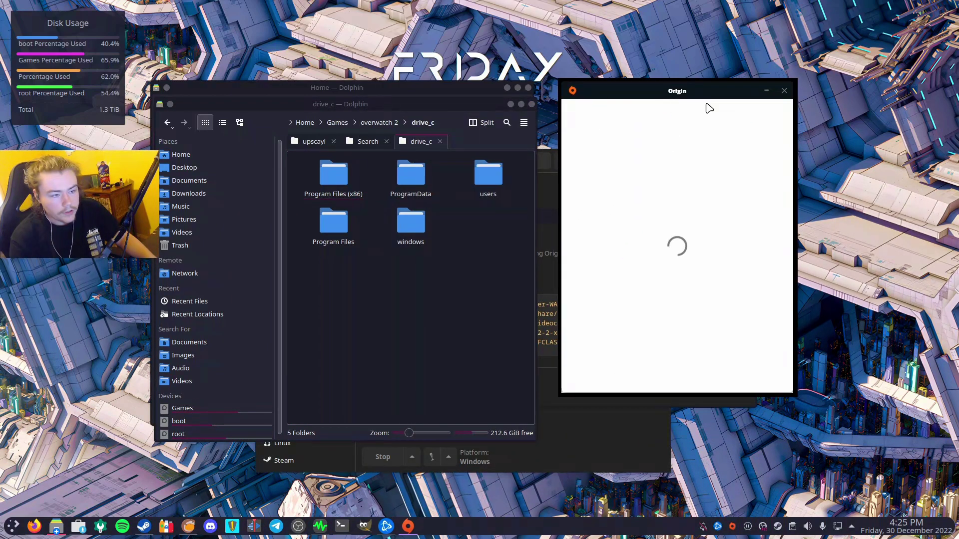
click(173, 121)
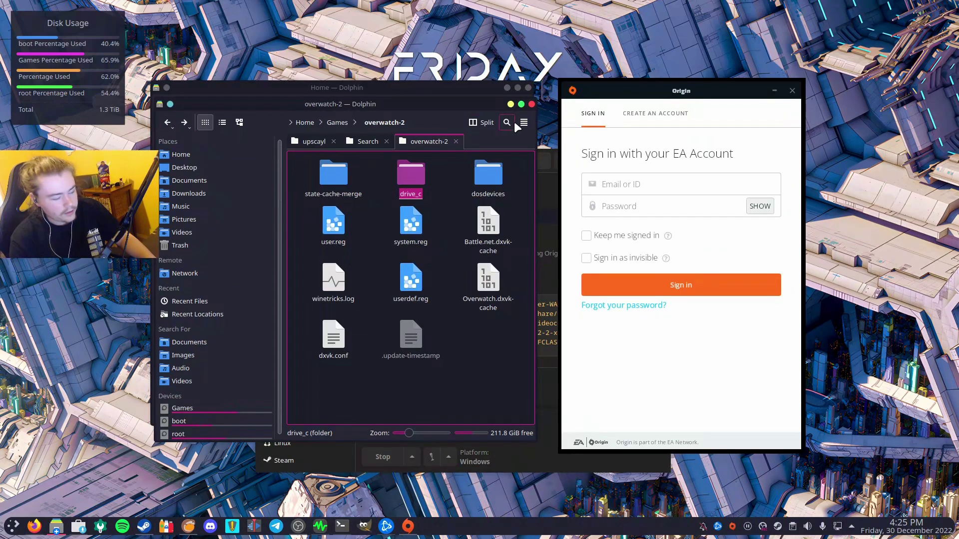
click(636, 183)
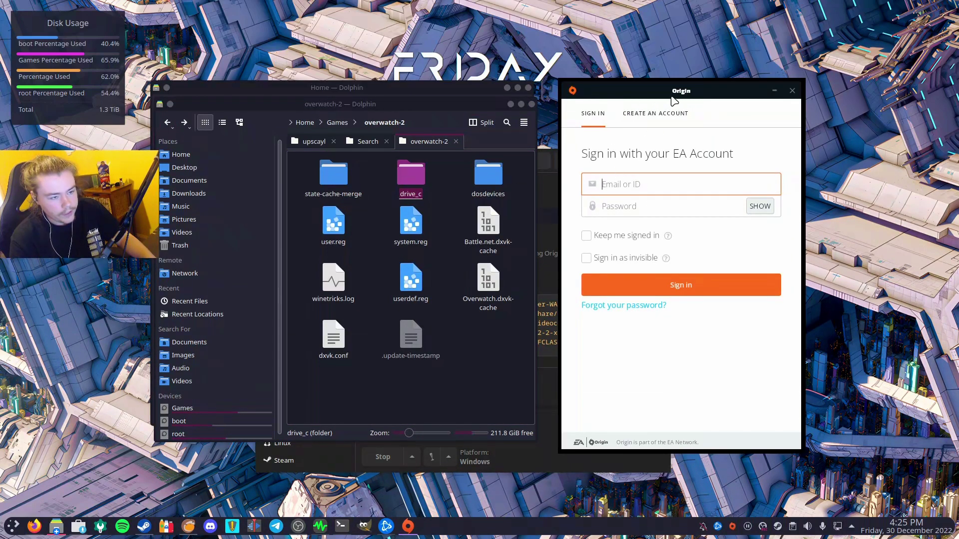
drag(672, 98, 662, 97)
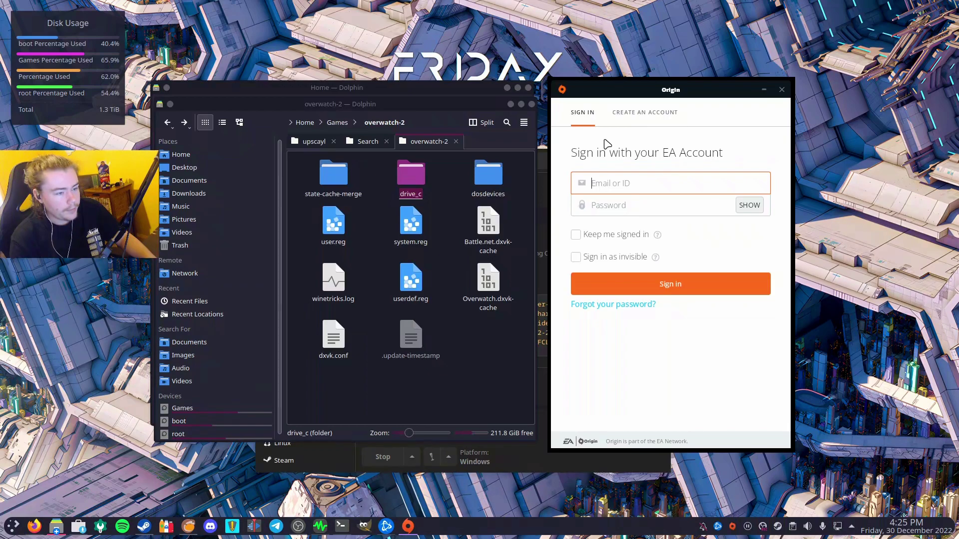
click(782, 89)
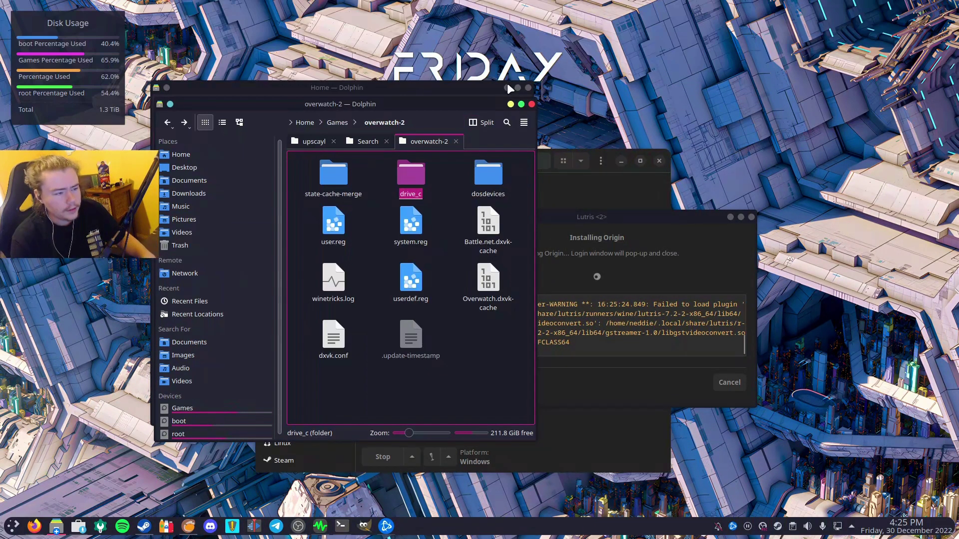
Minimise the overwatch-2 folder window and cancel the Origin installation in Lutris, removing its game files
click(510, 104)
click(729, 382)
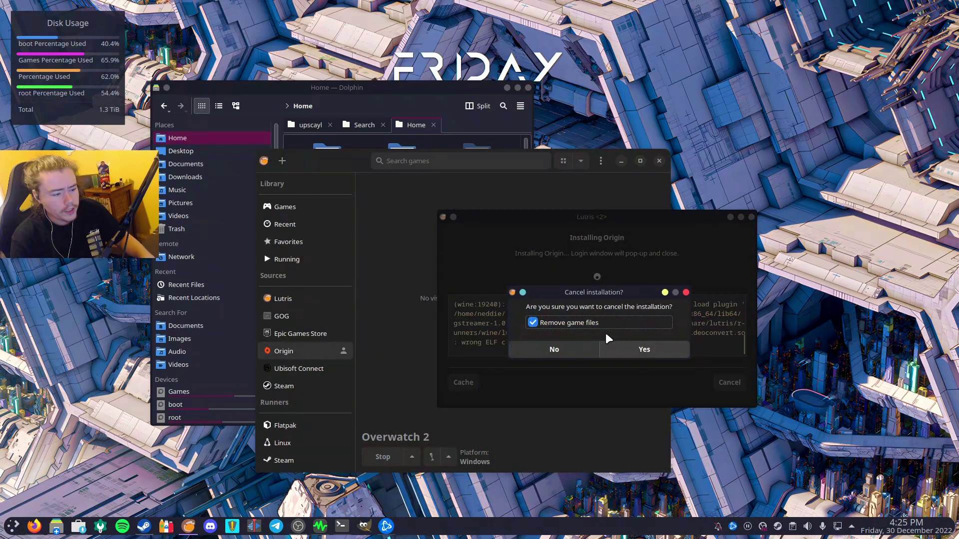
click(624, 349)
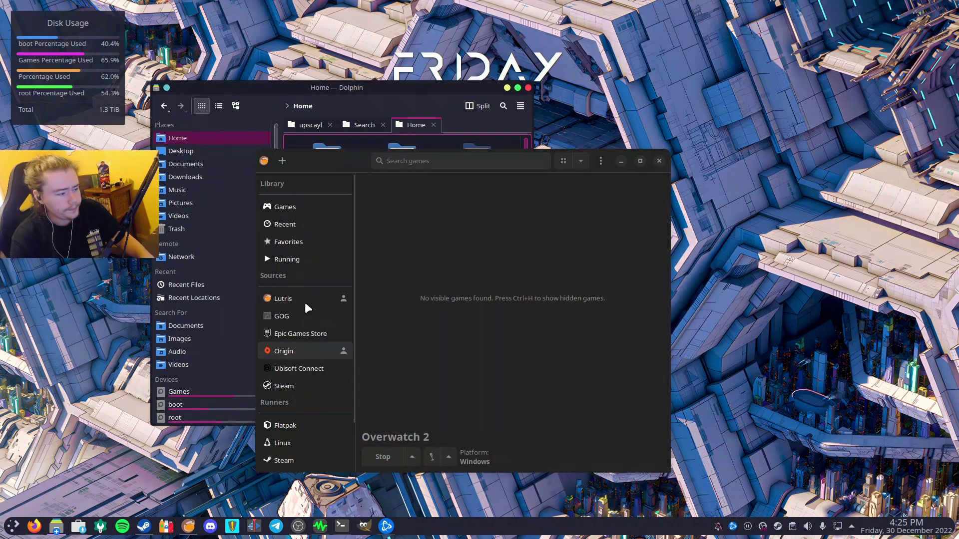
View the lutris.net account connection dialog from the Lutris source and close it without entering credentials
click(305, 333)
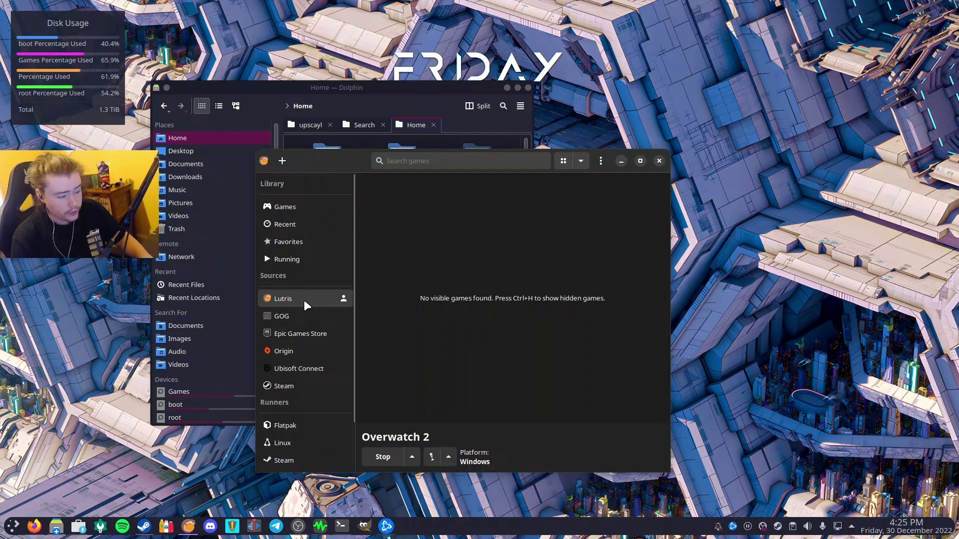
click(343, 298)
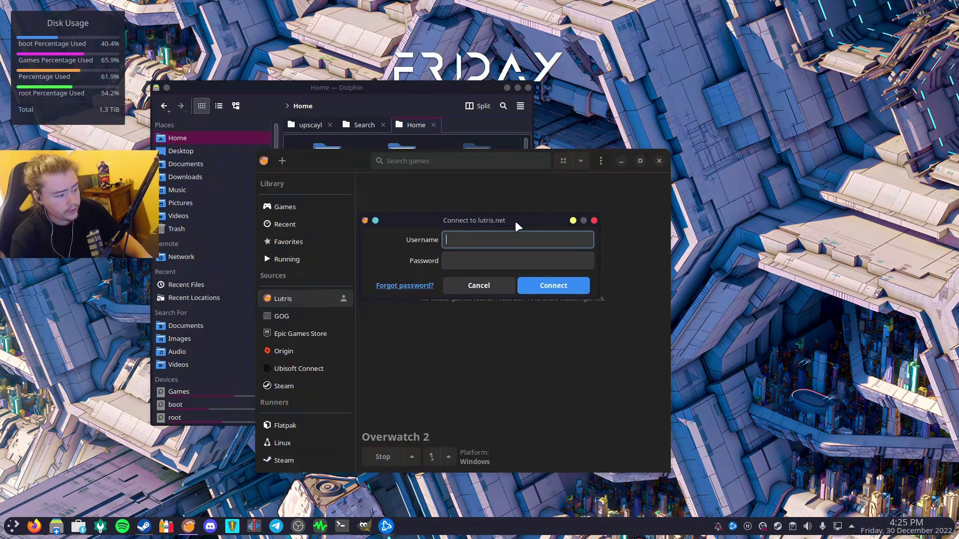
click(594, 220)
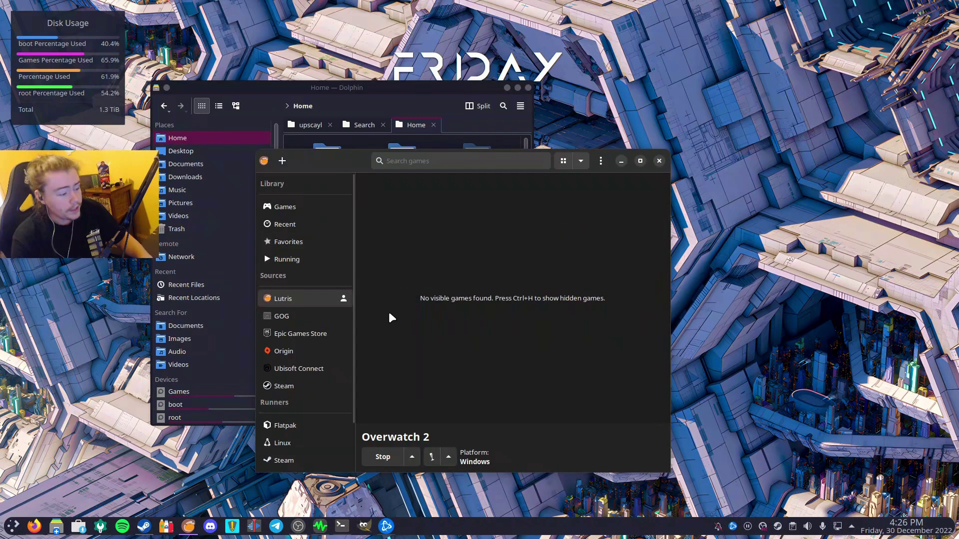
View the games under the Steam runner and look through the game library of the Steam source
scroll(322, 320, down, 2)
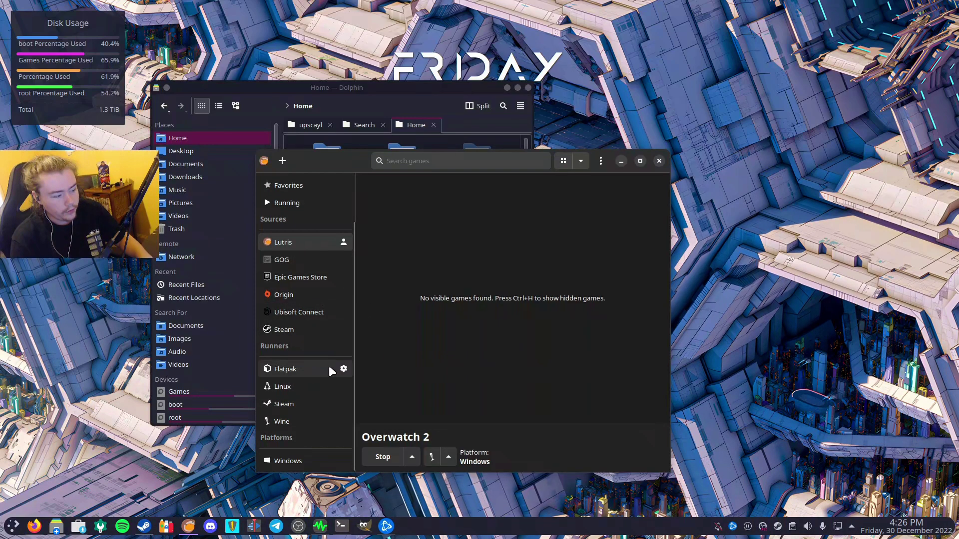
click(305, 403)
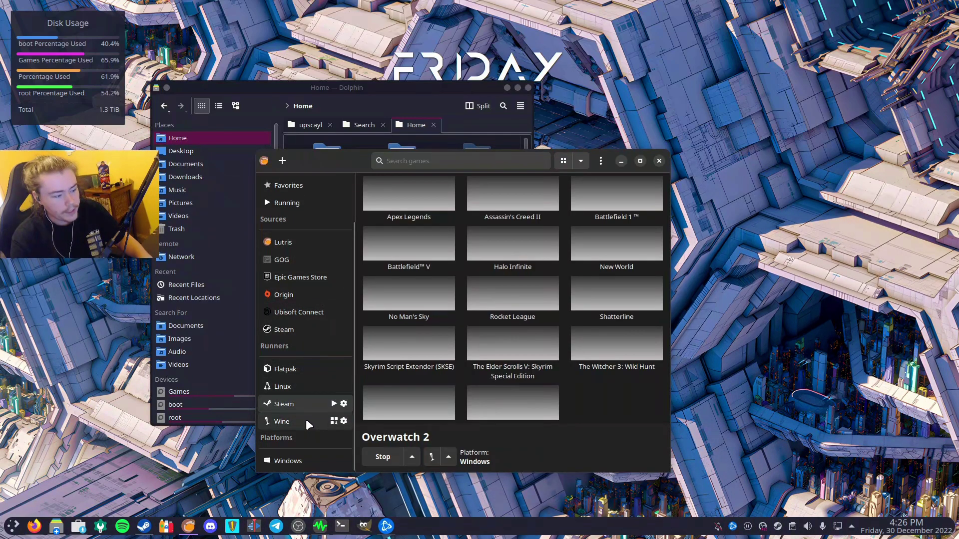
click(297, 325)
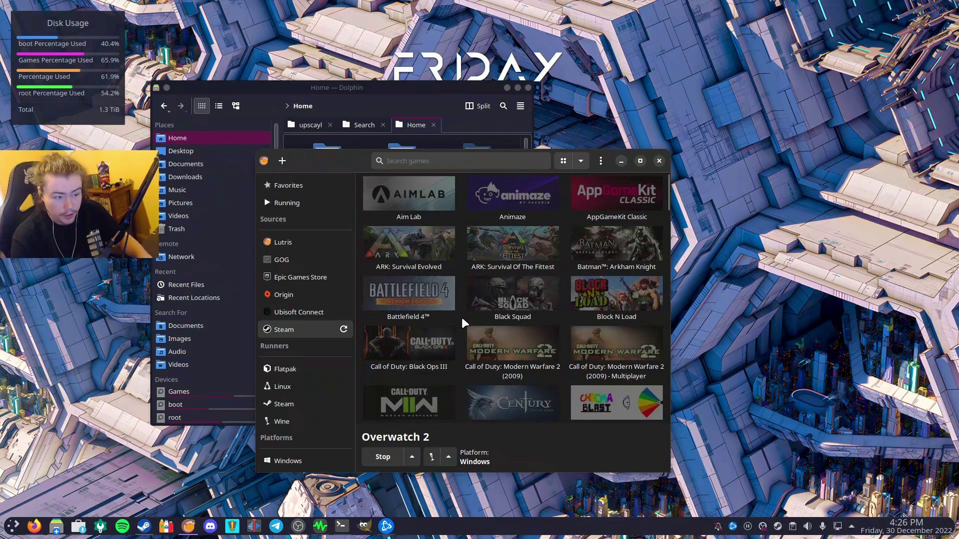
scroll(443, 237, down, 1)
scroll(452, 279, down, 3)
scroll(463, 319, up, 4)
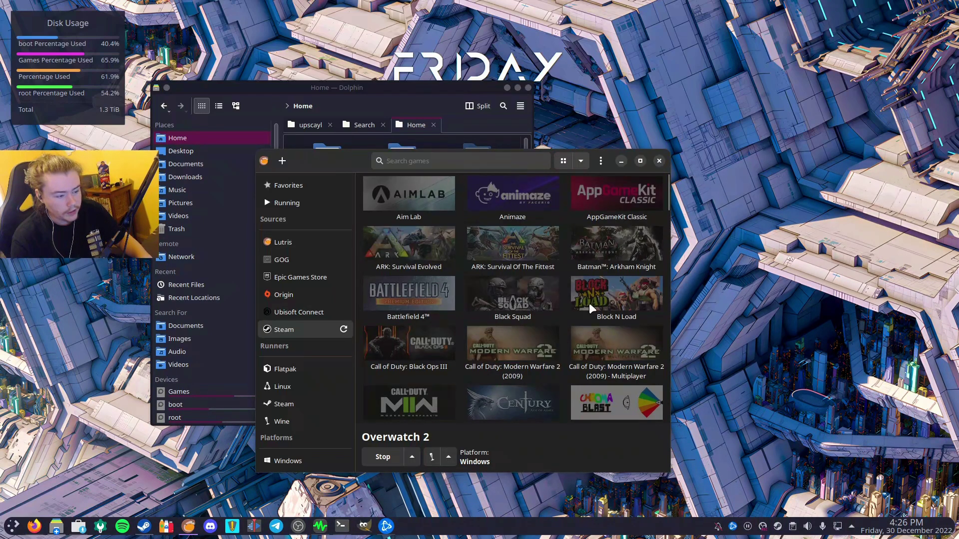
Review the Steam installer for Batman: Arkham Knight without installing it, and look further through the Steam games
click(630, 239)
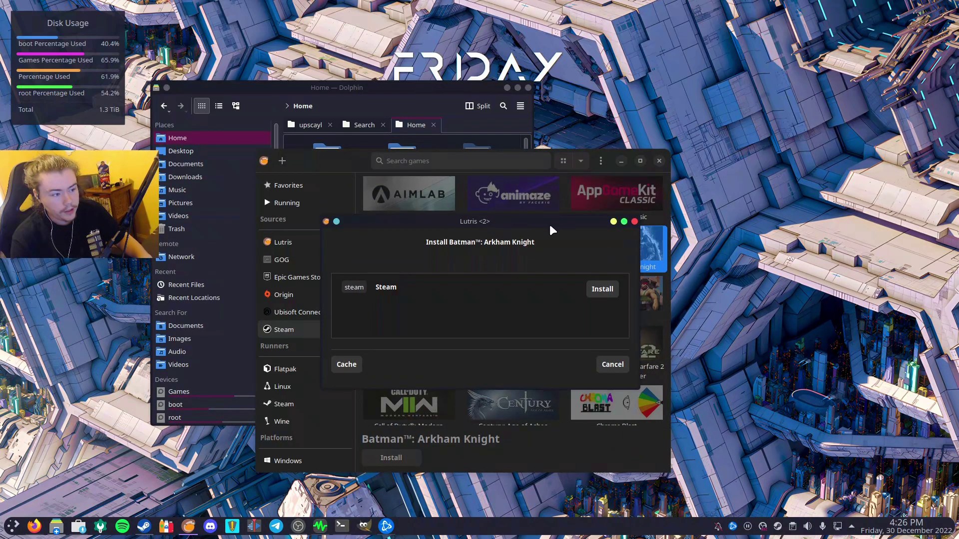
click(634, 222)
click(525, 332)
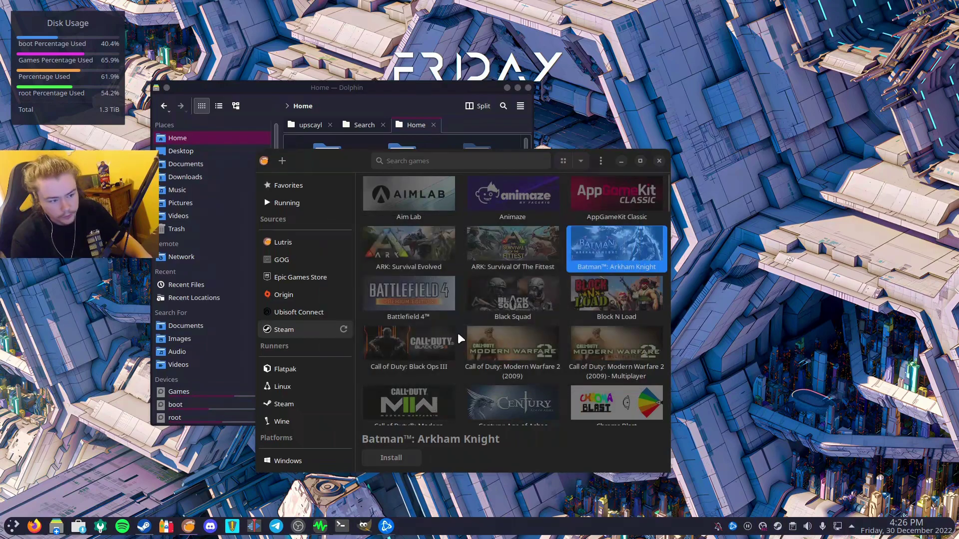
scroll(462, 327, down, 3)
scroll(462, 328, down, 2)
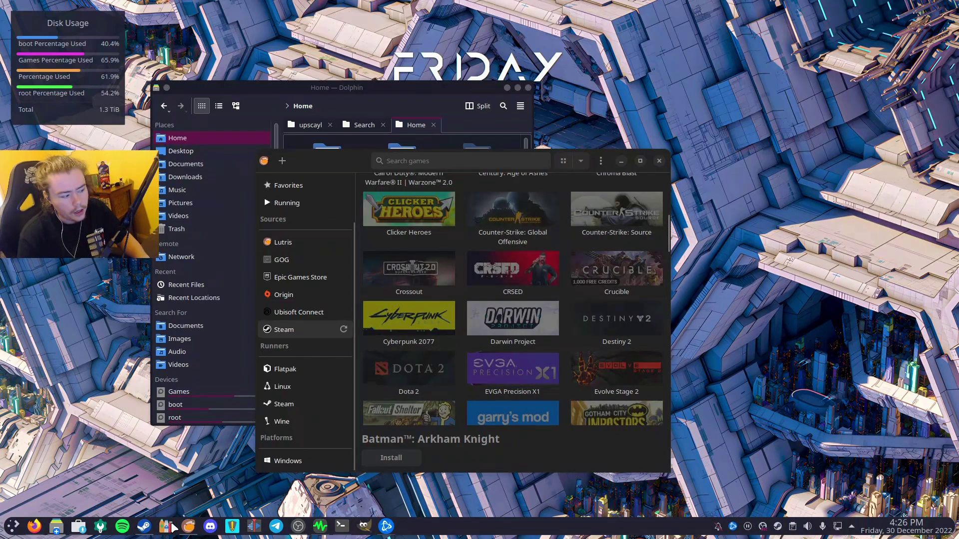
Close the Lutris window and minimise the Home file manager window to clear the desktop
drag(364, 160, 365, 162)
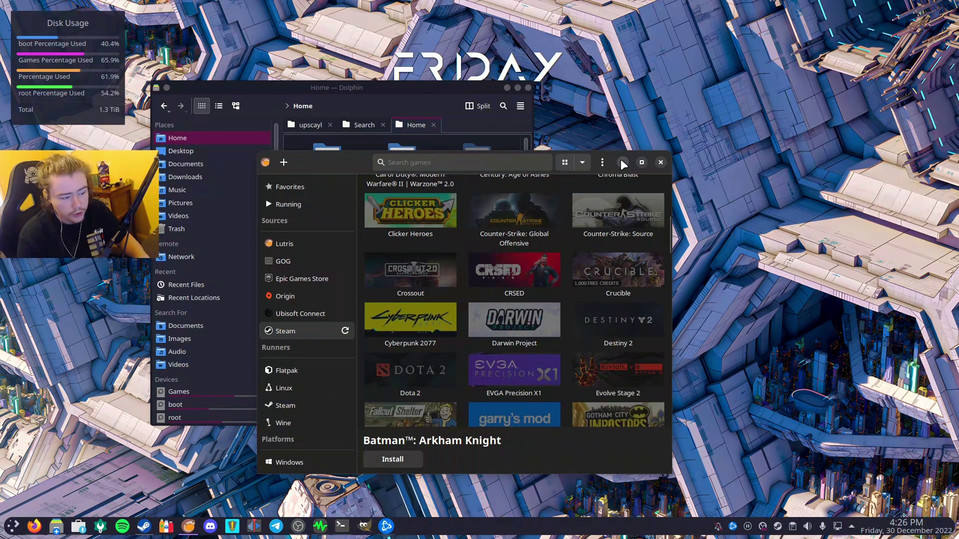
click(662, 163)
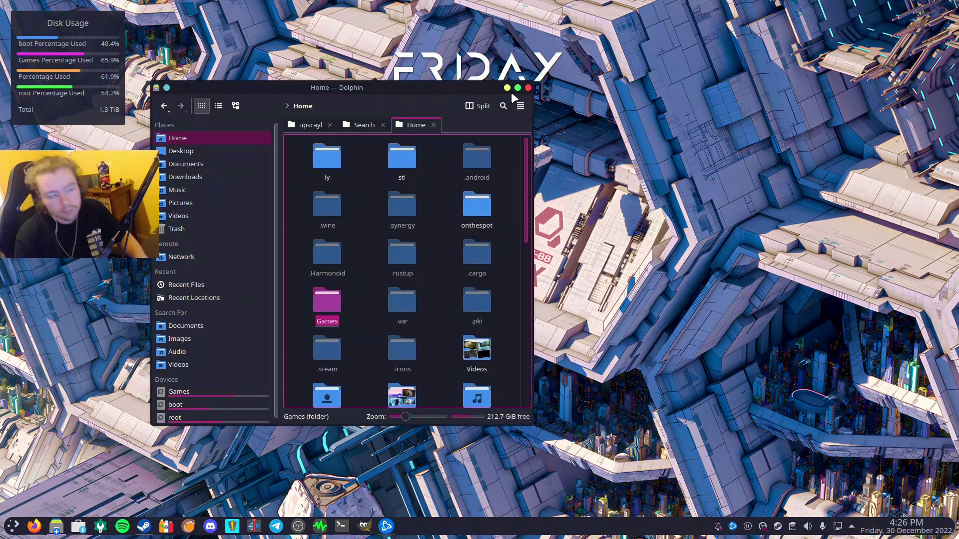
click(507, 88)
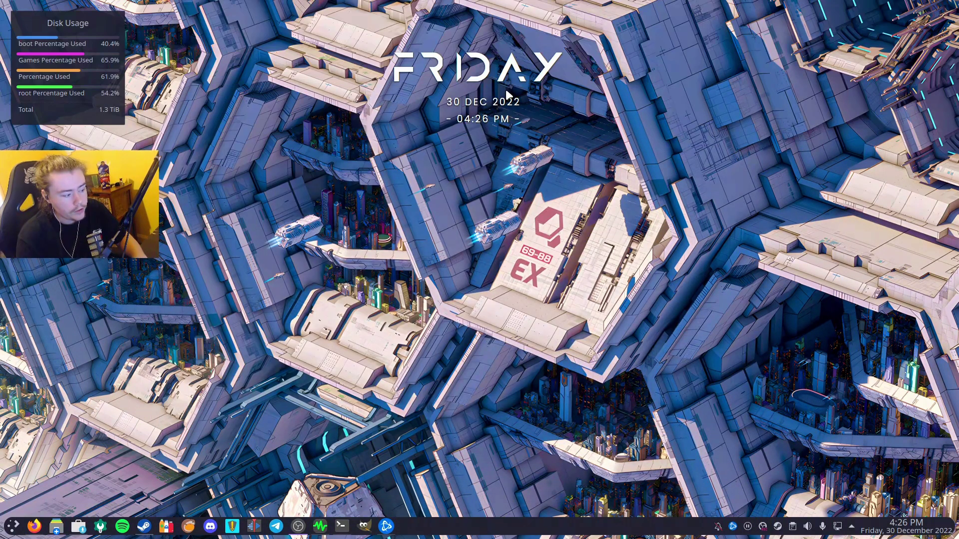